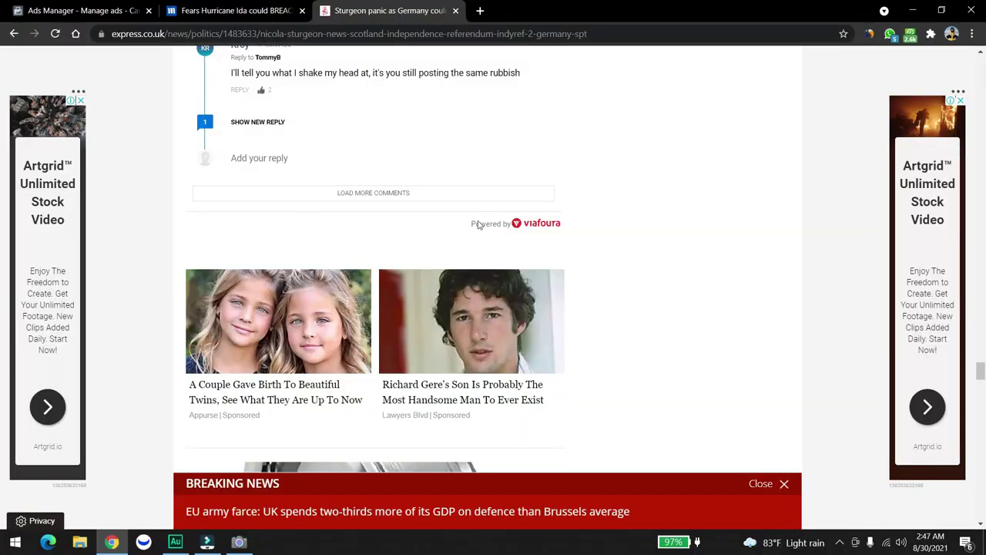
Compare the sponsored content placements in the Express article with those in the Daily Mail hurricane article
scroll(308, 224, "up", 15)
scroll(198, 254, "down", 10)
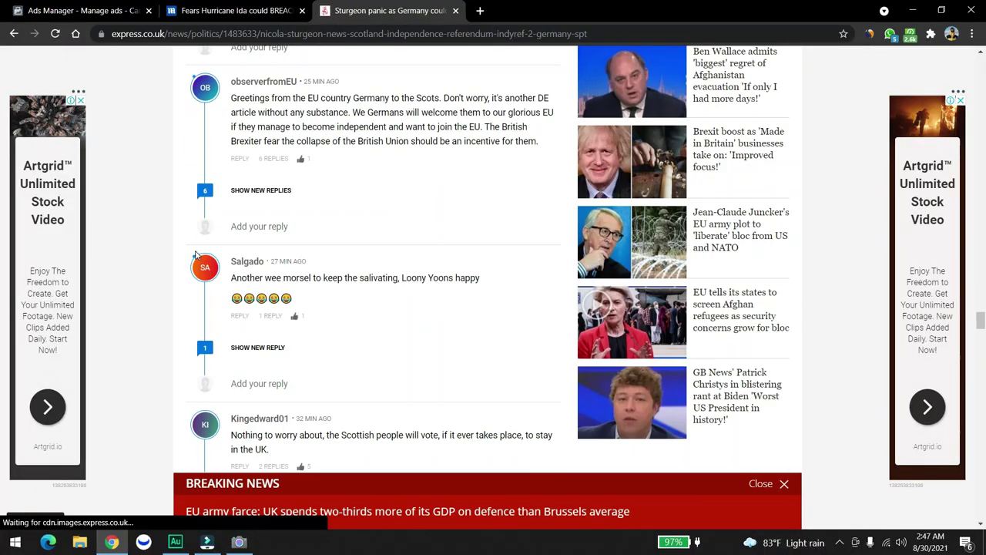
left_click(273, 7)
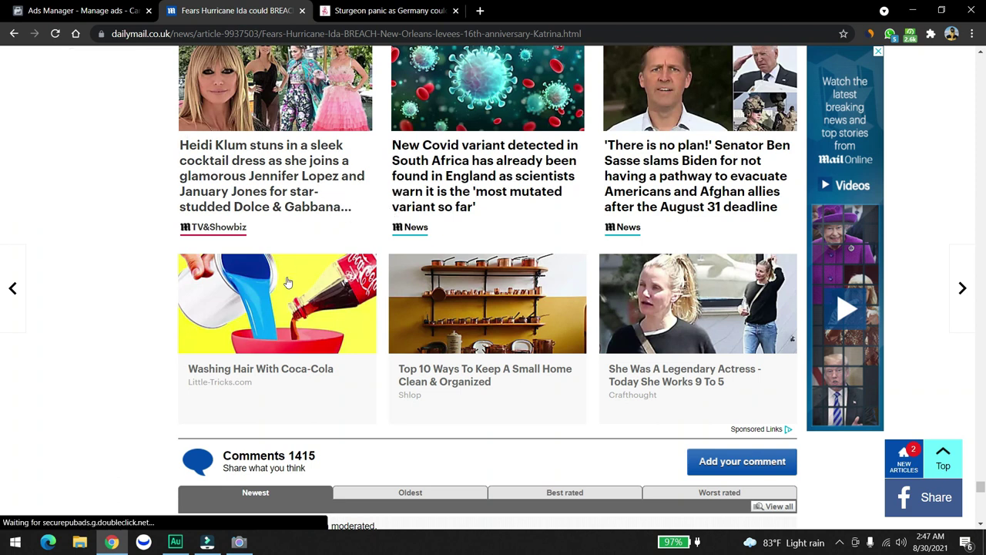
scroll(395, 196, "up", 5)
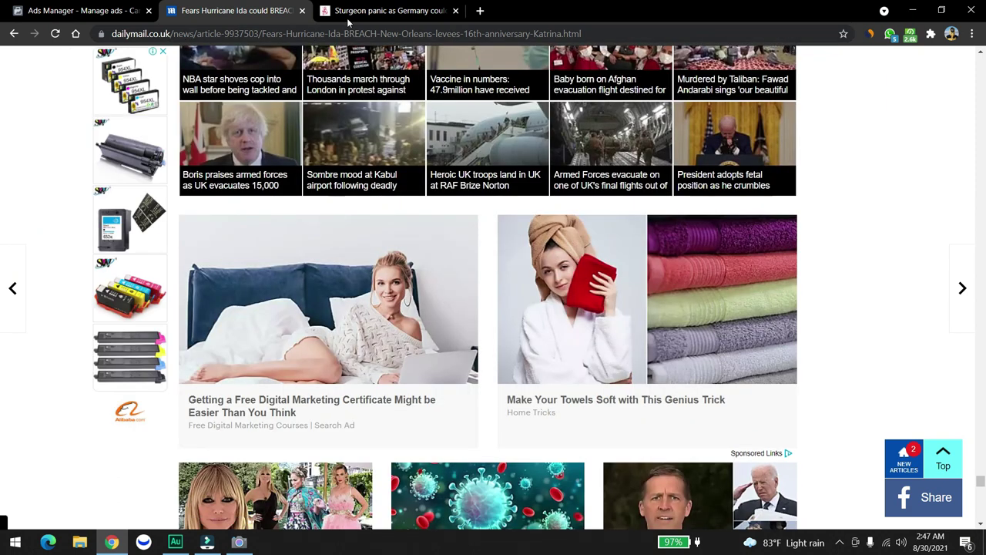
left_click(389, 10)
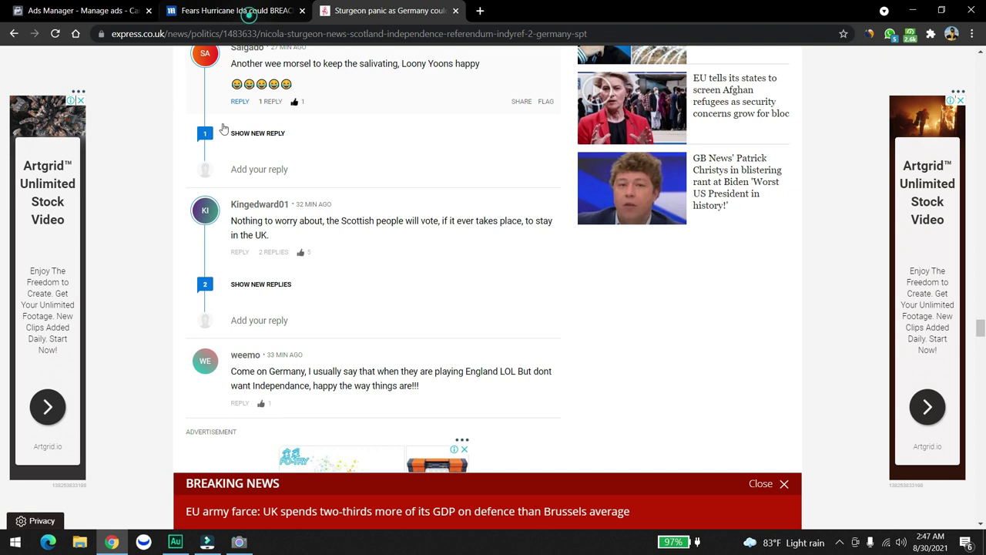
key("ctrl+shift+Tab")
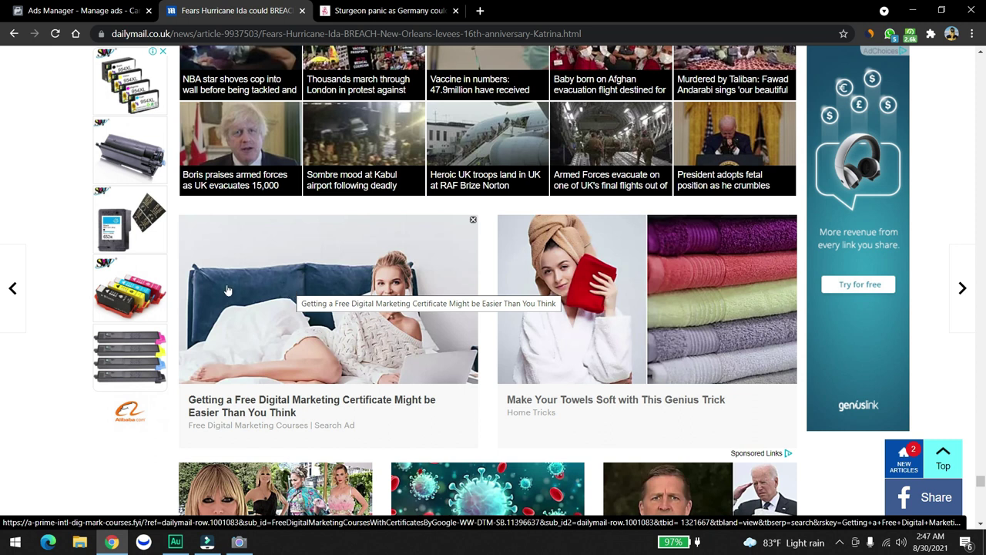
scroll(233, 280, "down", 3)
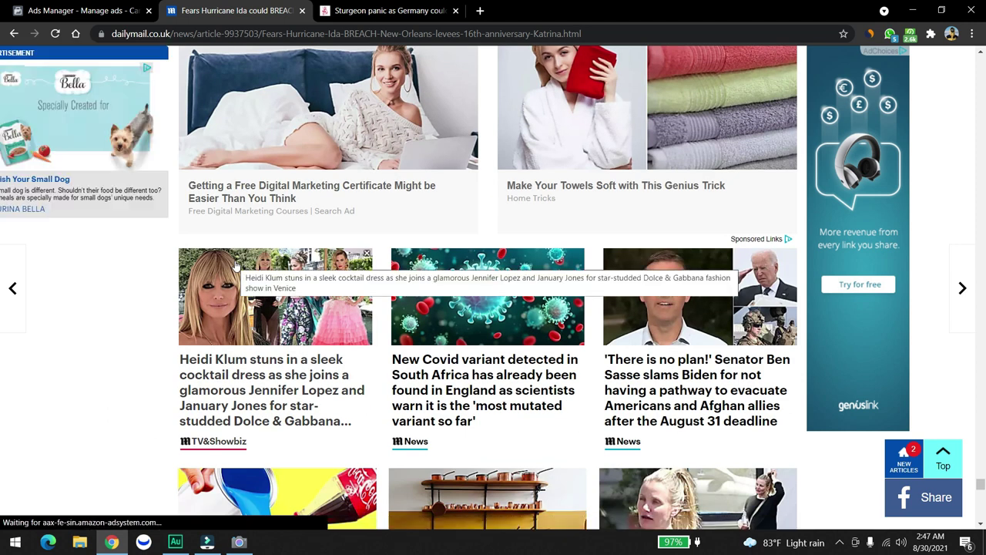
scroll(233, 262, "down", 3)
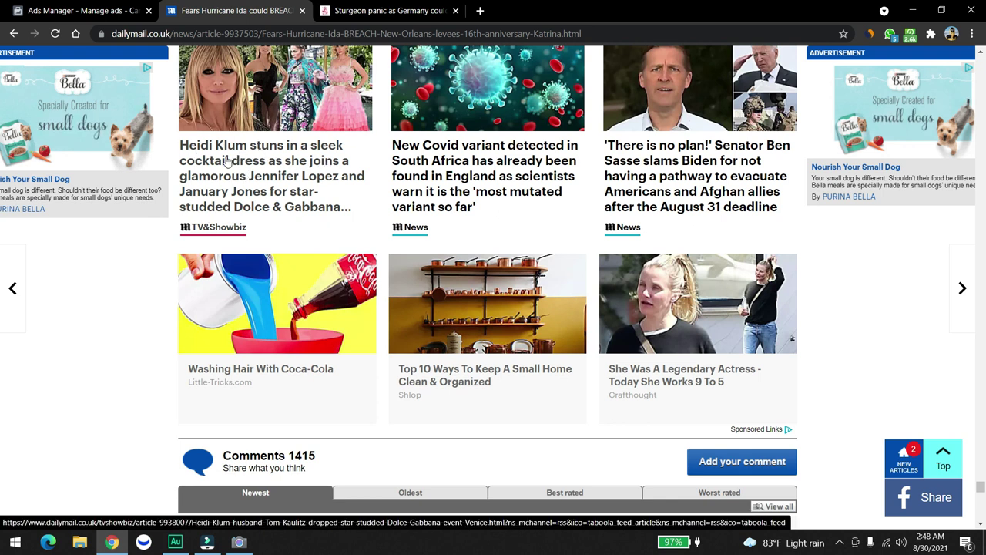
scroll(243, 148, "up", 3)
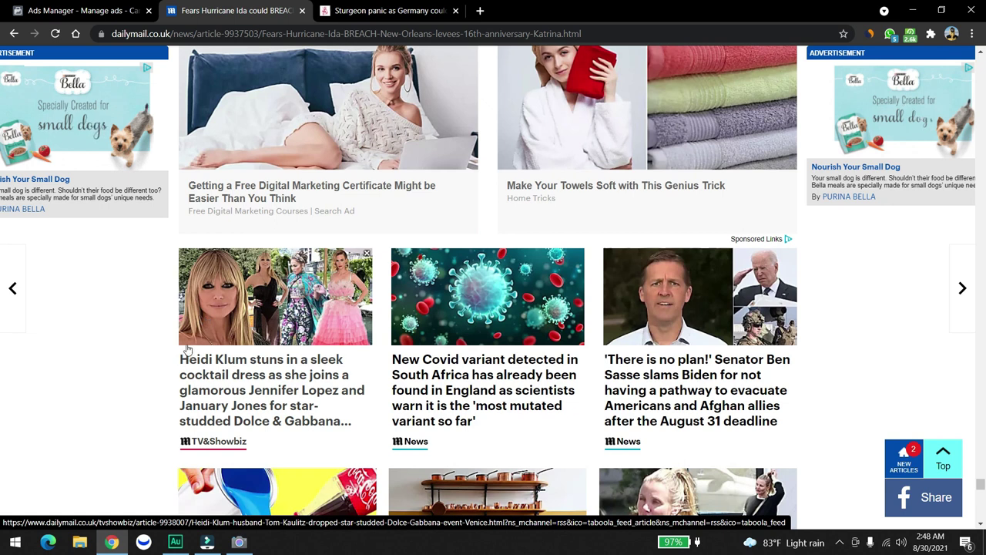
Open the sponsored Crafthought story "She Was A Legendary Actress" and examine its ad placements, dismissing the notification request
scroll(716, 403, "down", 3)
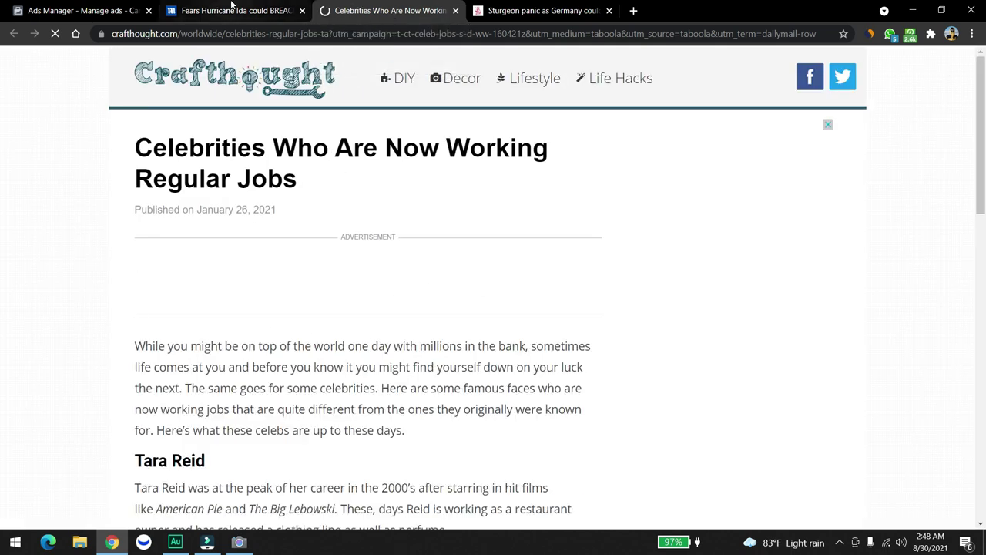
scroll(215, 134, "down", 3)
scroll(216, 134, "down", 10)
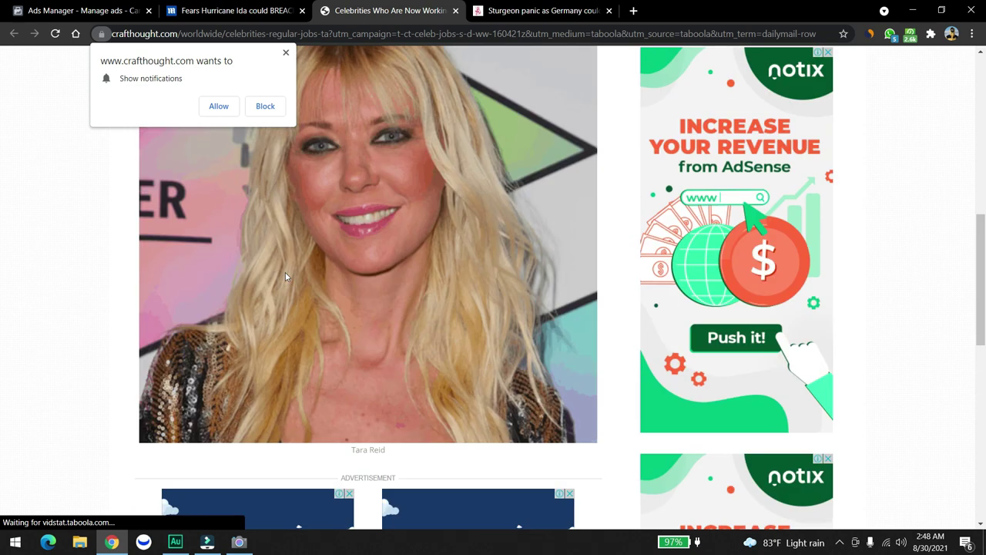
left_click(286, 52)
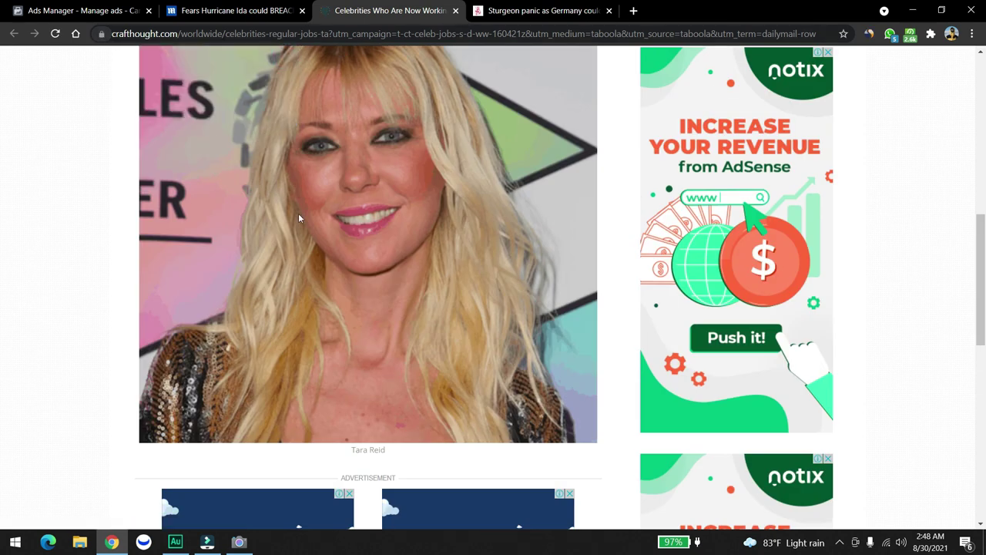
Return to the Daily Mail article and review the sponsored links around its most watched news videos
left_click(245, 11)
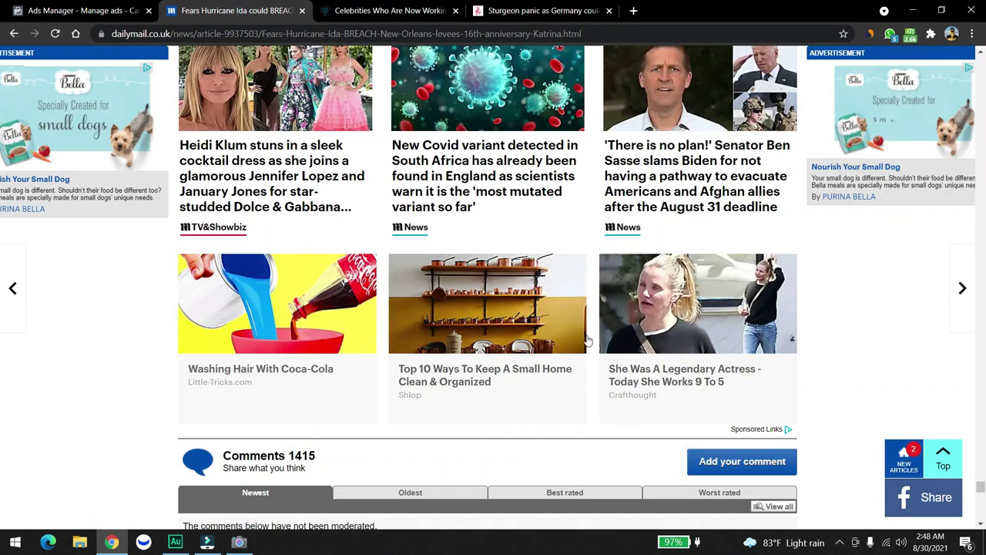
scroll(617, 231, "up", 6)
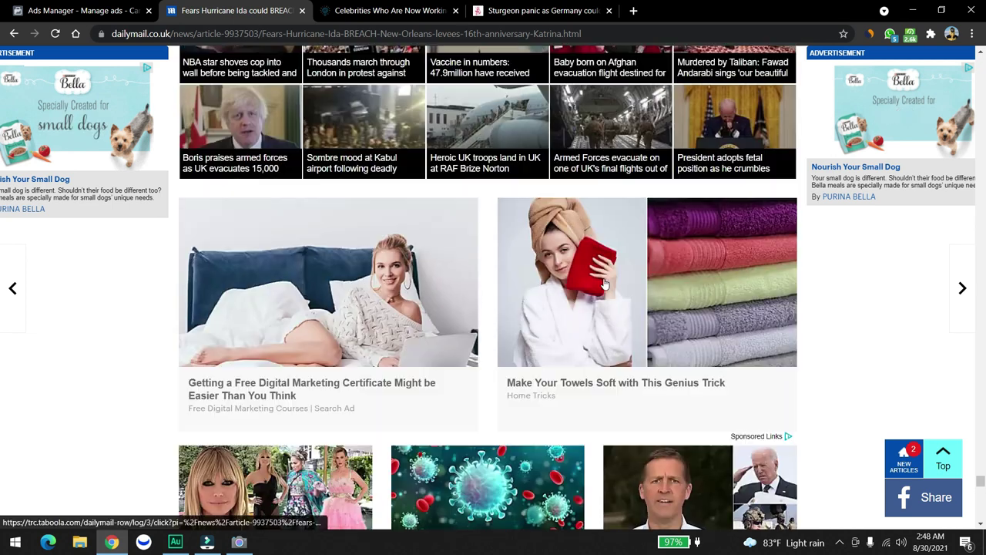
scroll(454, 363, "up", 3)
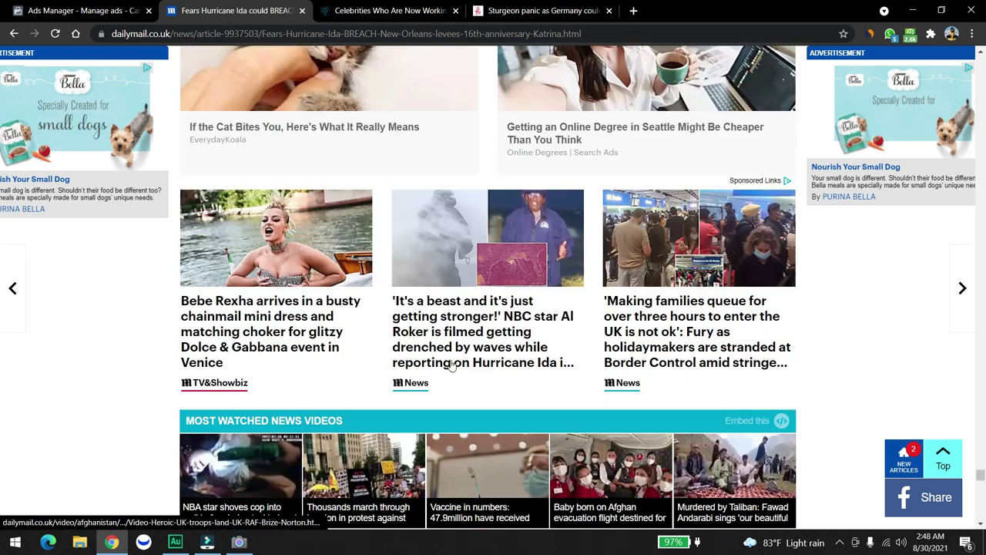
scroll(396, 308, "down", 8)
scroll(396, 308, "down", 5)
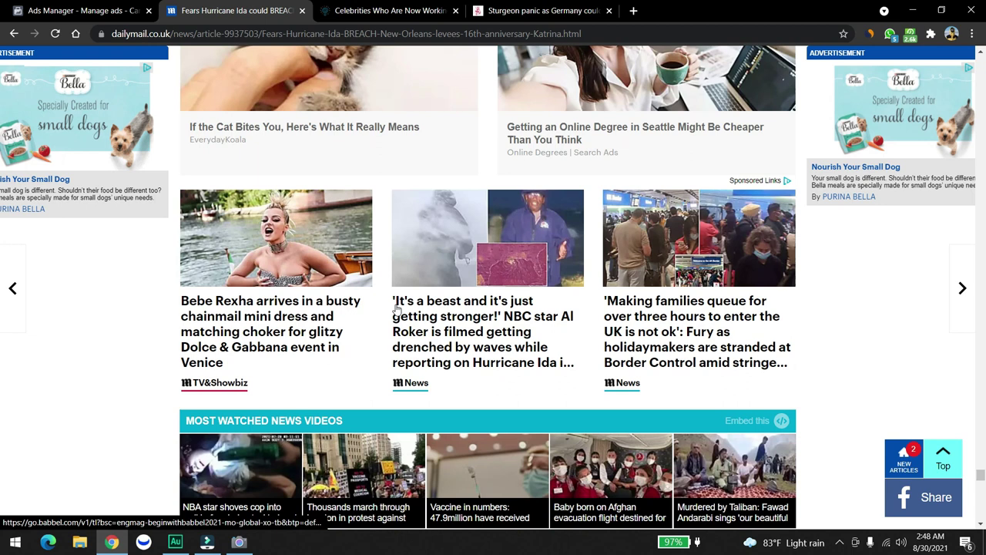
Examine the sponsored links and ads between the story links and reader comments of the Express article
left_click(539, 11)
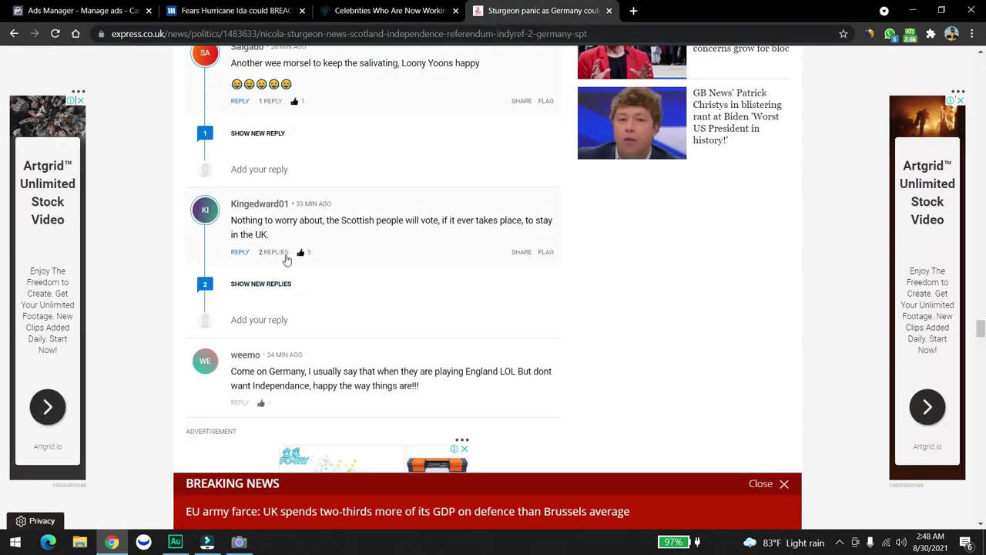
scroll(287, 270, "down", 8)
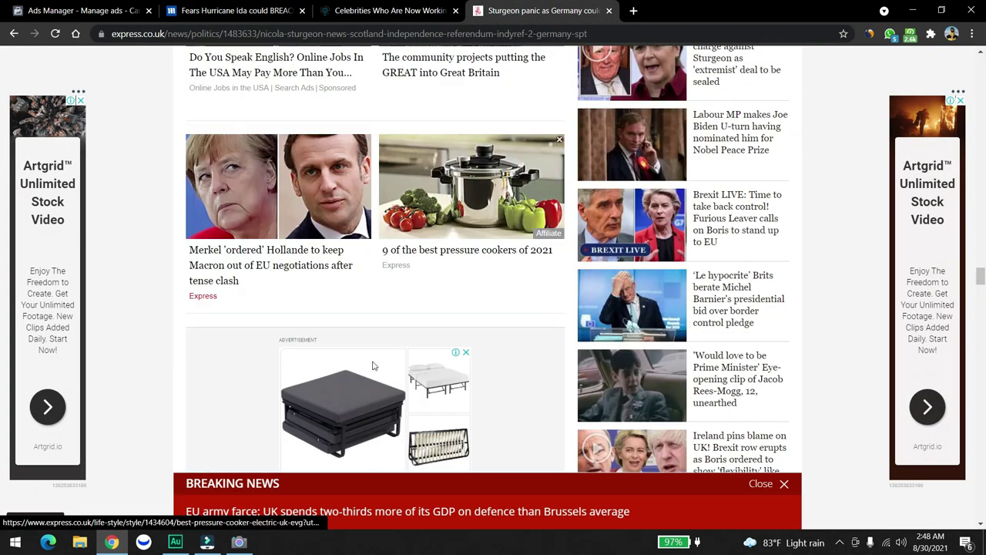
scroll(439, 361, "up", 5)
scroll(418, 347, "down", 3)
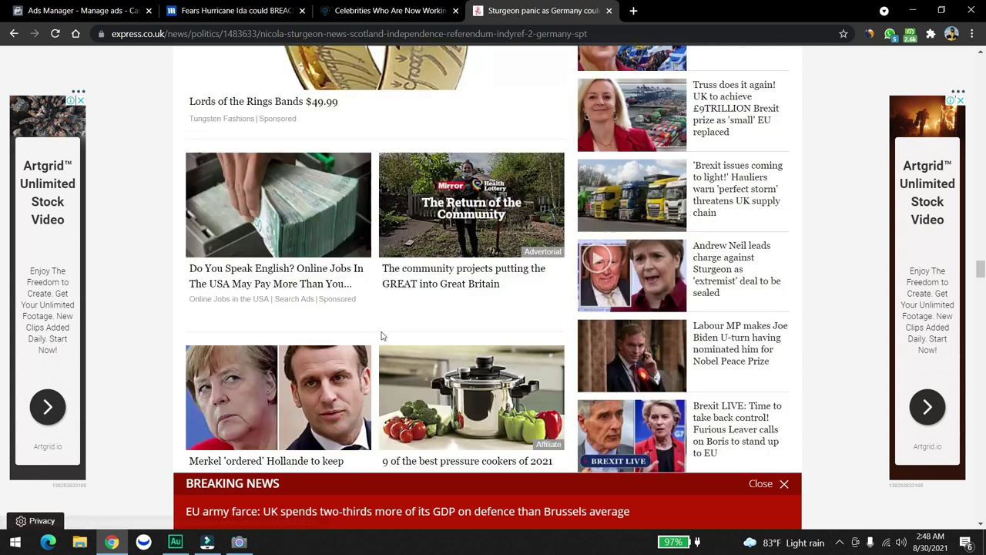
scroll(381, 334, "up", 3)
scroll(397, 318, "down", 3)
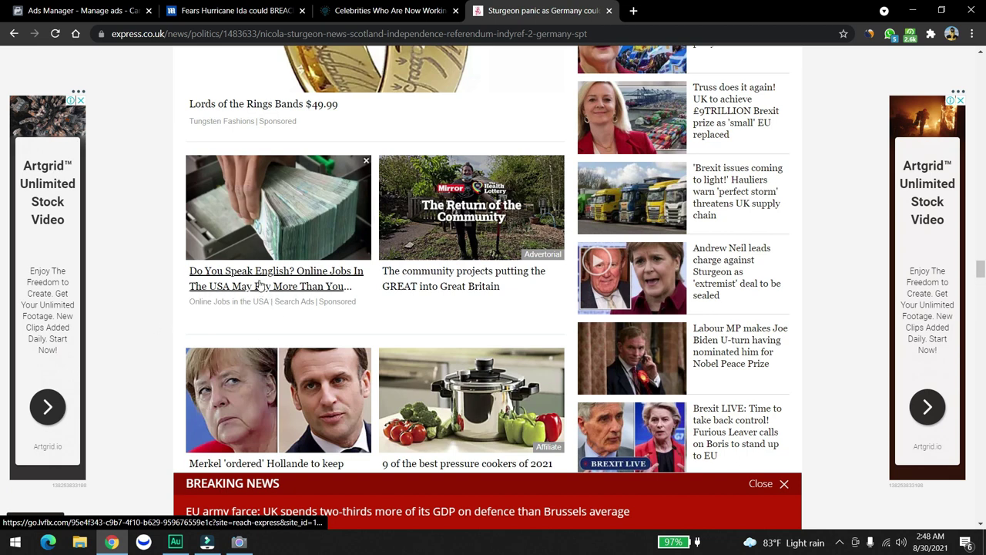
scroll(271, 296, "up", 3)
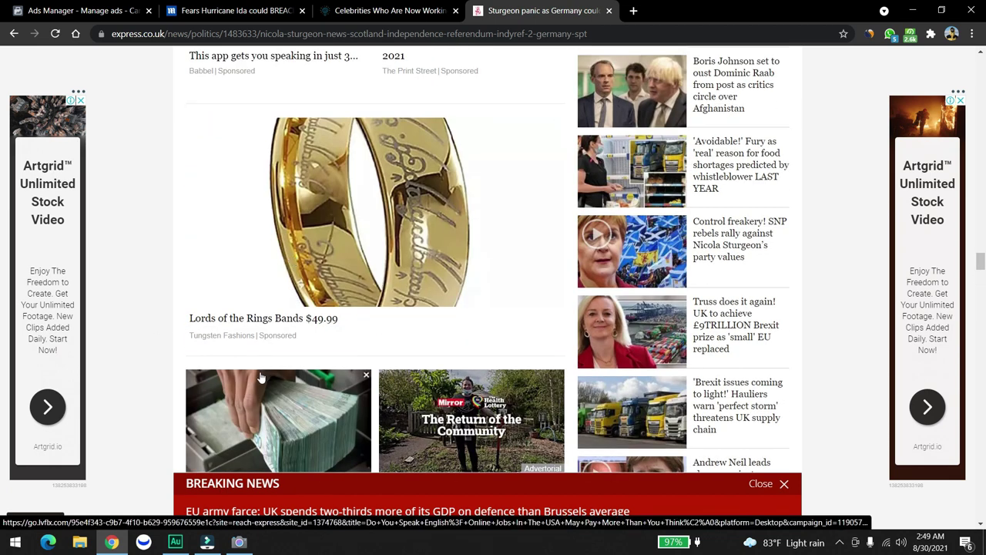
scroll(260, 378, "up", 10)
scroll(260, 377, "down", 8)
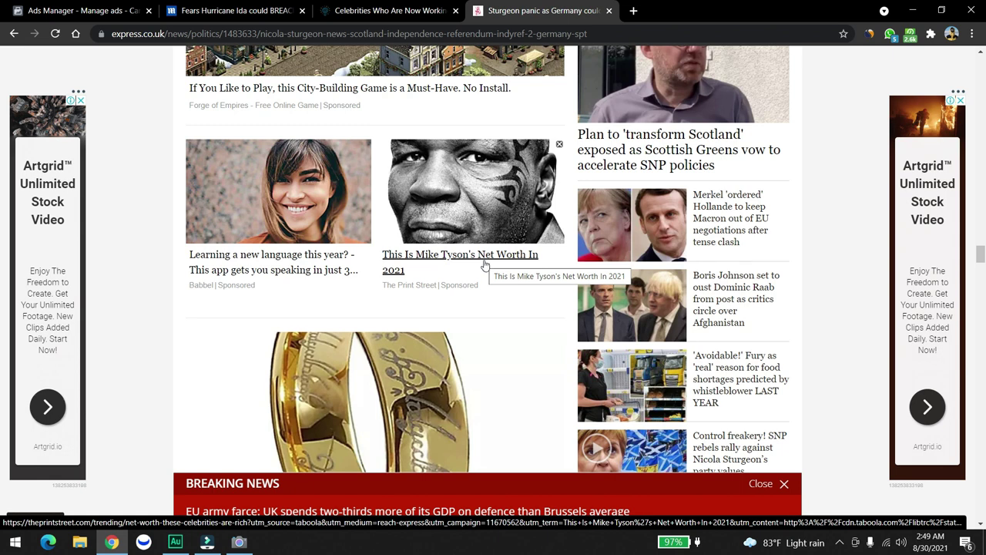
scroll(376, 302, "down", 15)
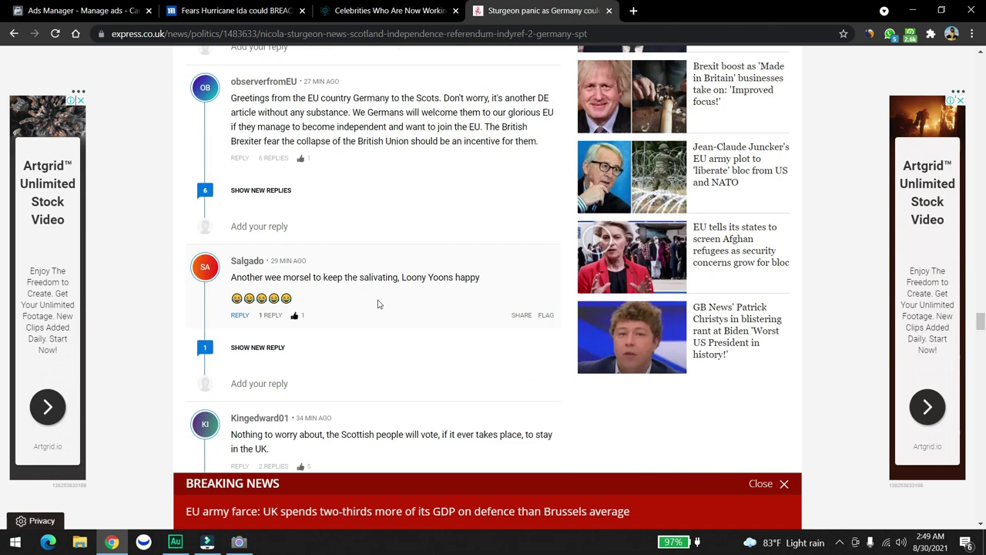
scroll(379, 306, "down", 5)
scroll(379, 307, "down", 5)
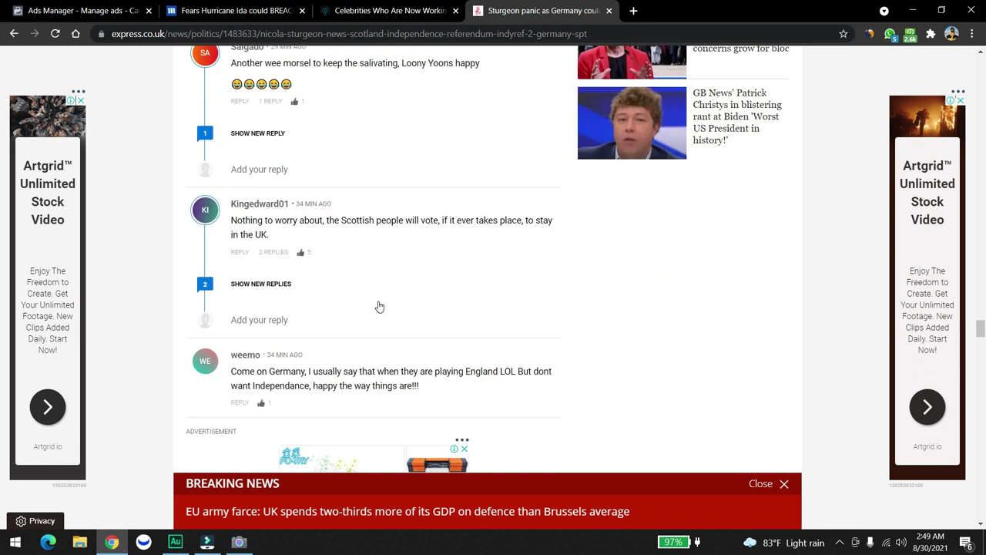
scroll(378, 306, "up", 10)
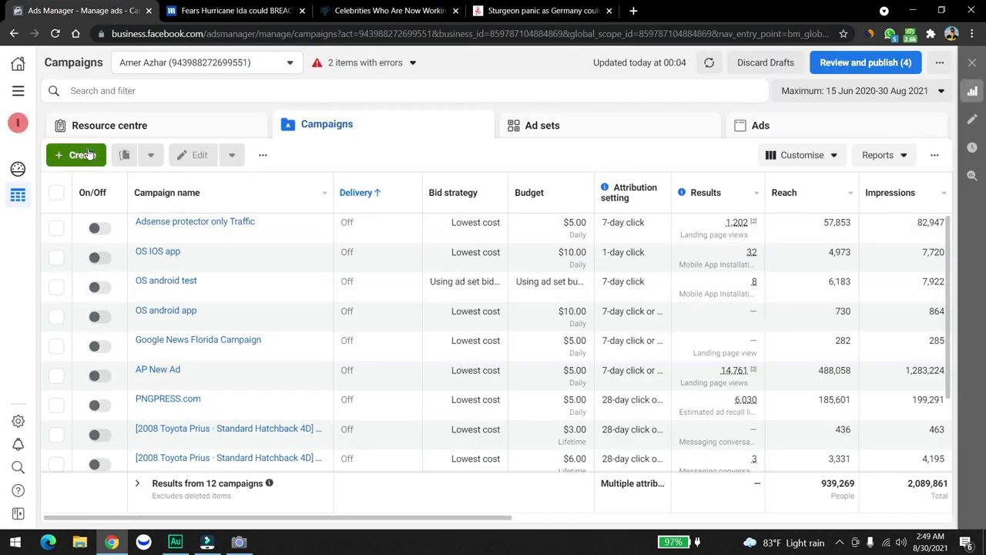
Start a new campaign in Ads Manager with Traffic as its objective
left_click(82, 155)
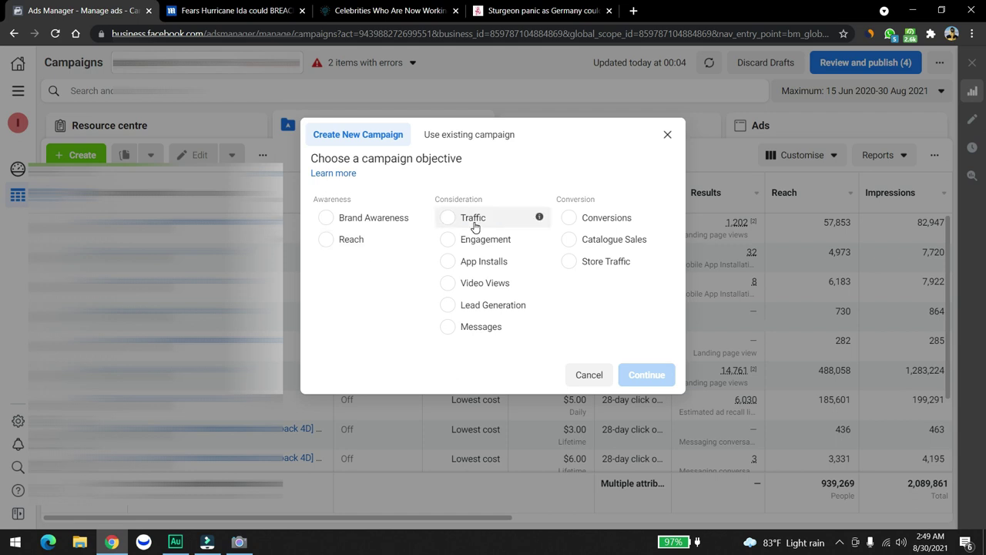
left_click(514, 157)
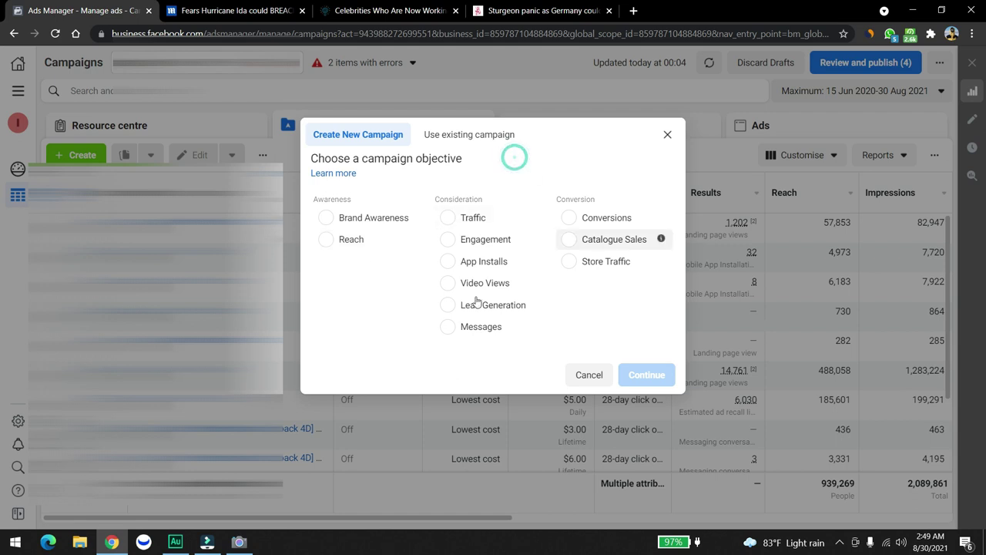
left_click(470, 217)
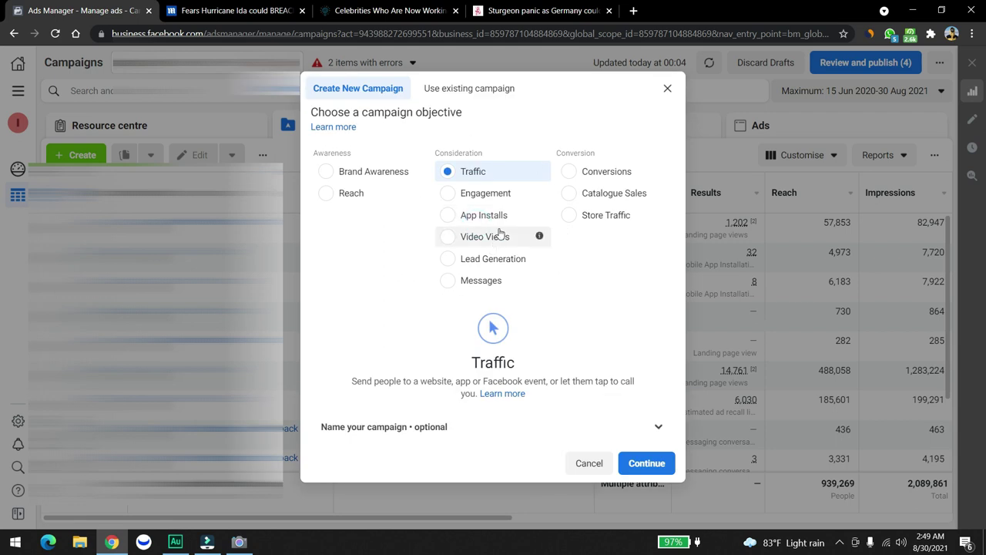
Expand the optional naming section and name the campaign "Arbitrage Facebook Example"
left_click(633, 427)
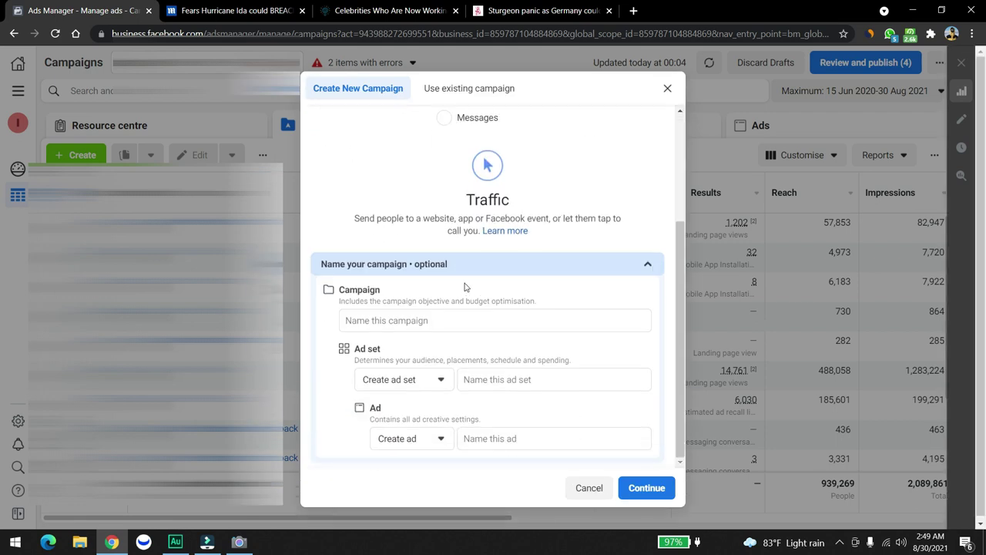
left_click(403, 320)
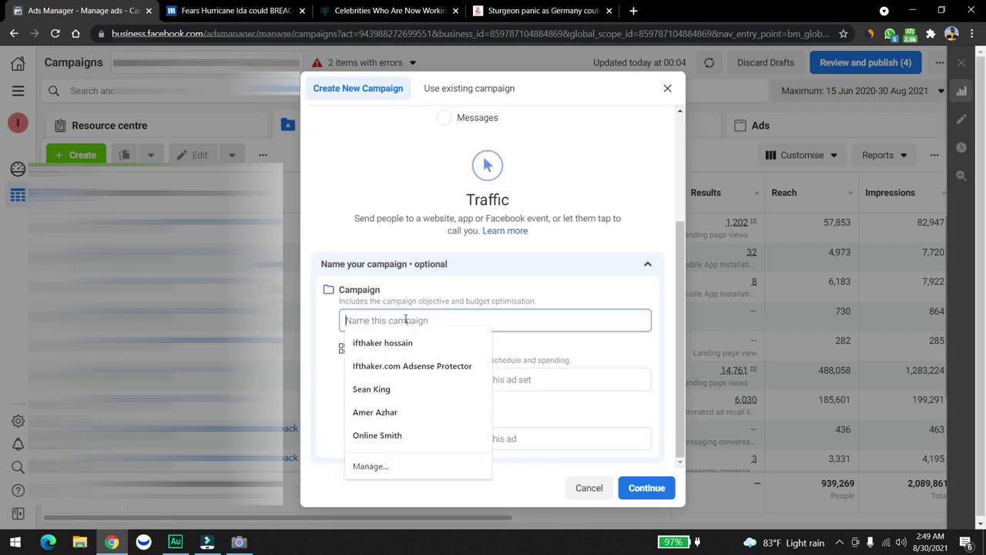
type("Arbitrage Facebook Example")
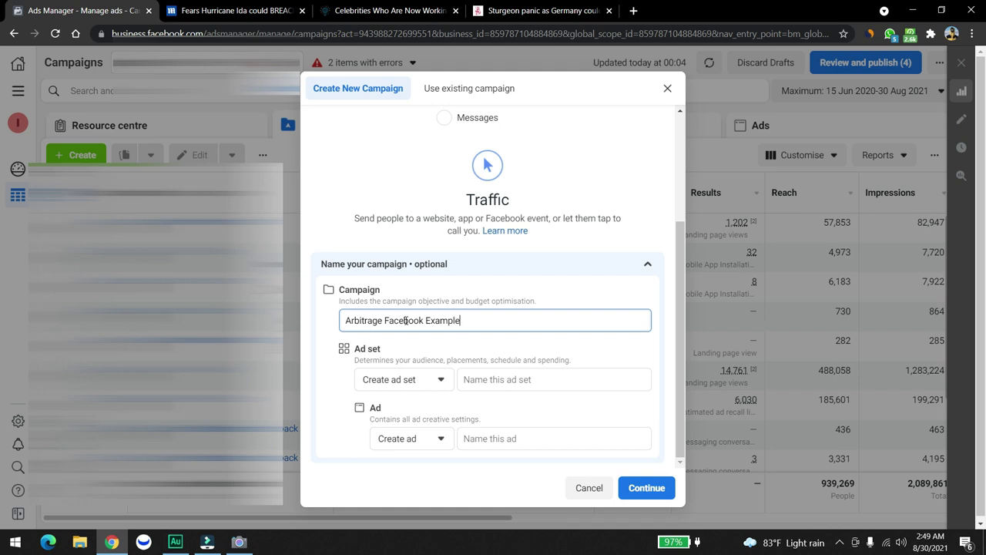
Keep the option to create a new ad set and name the ad set 1
left_click(405, 378)
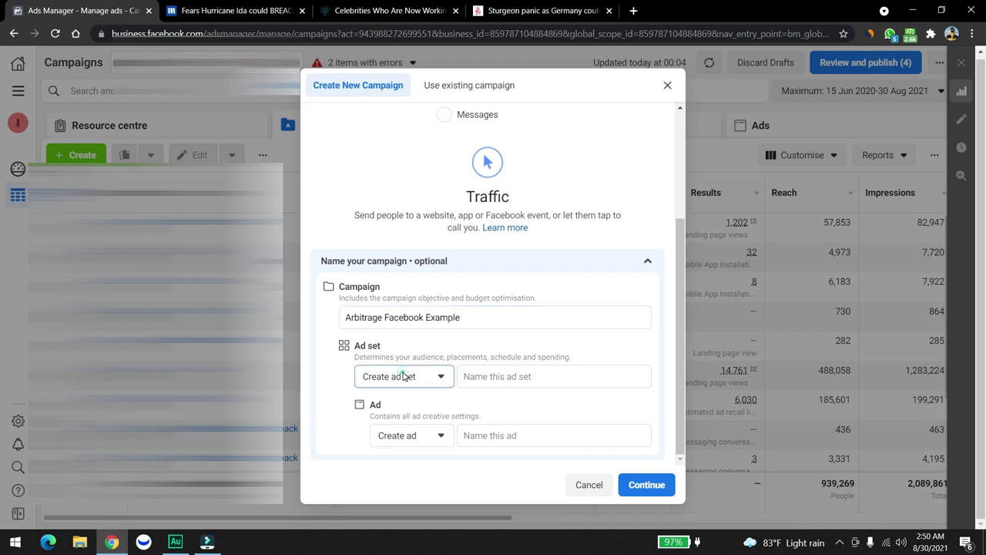
left_click(425, 391)
left_click(487, 377)
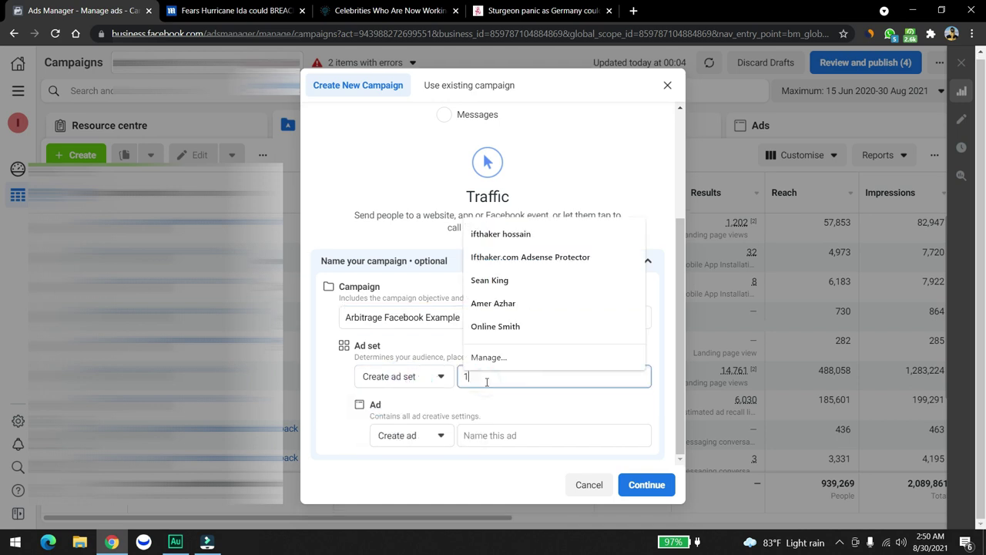
type("1")
left_click(508, 404)
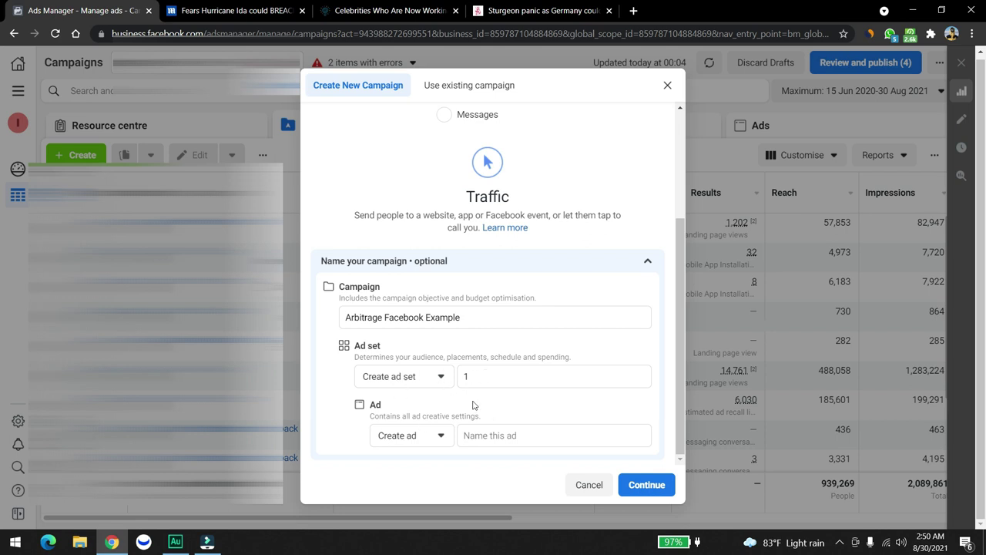
Name the new ad 1
left_click(498, 431)
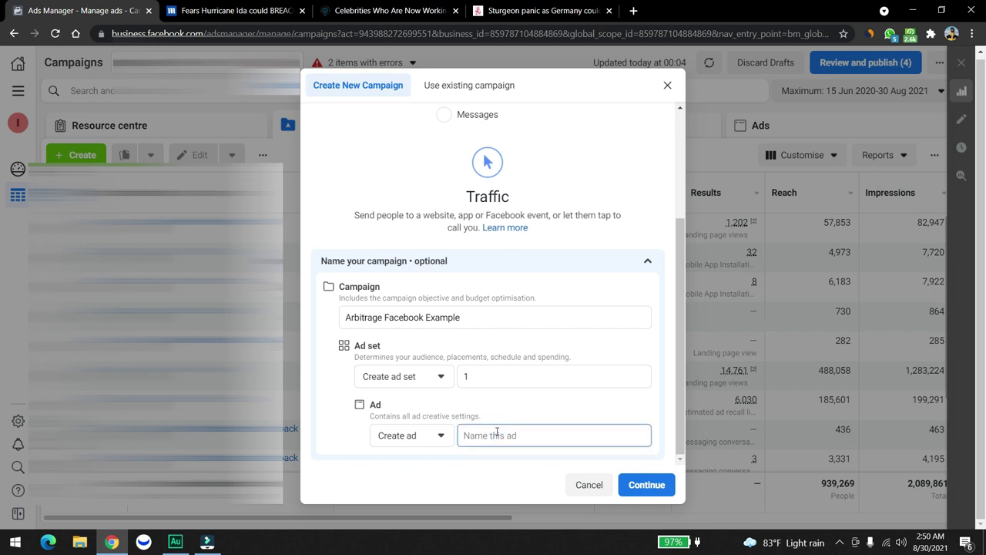
key("Escape")
type("1")
left_click(462, 437)
left_click(508, 404)
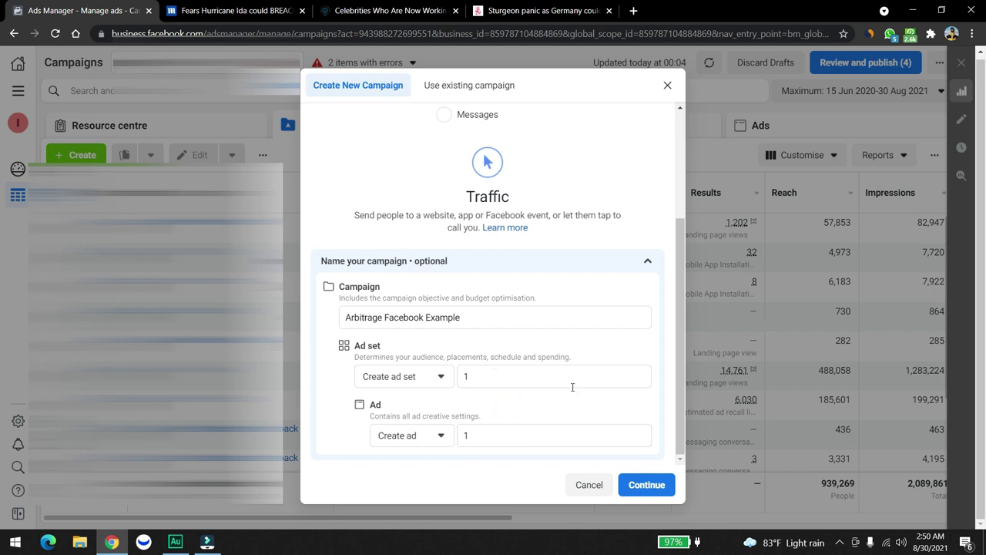
Continue to the campaign settings, turn on campaign budget optimisation and set the daily budget to $10
left_click(646, 487)
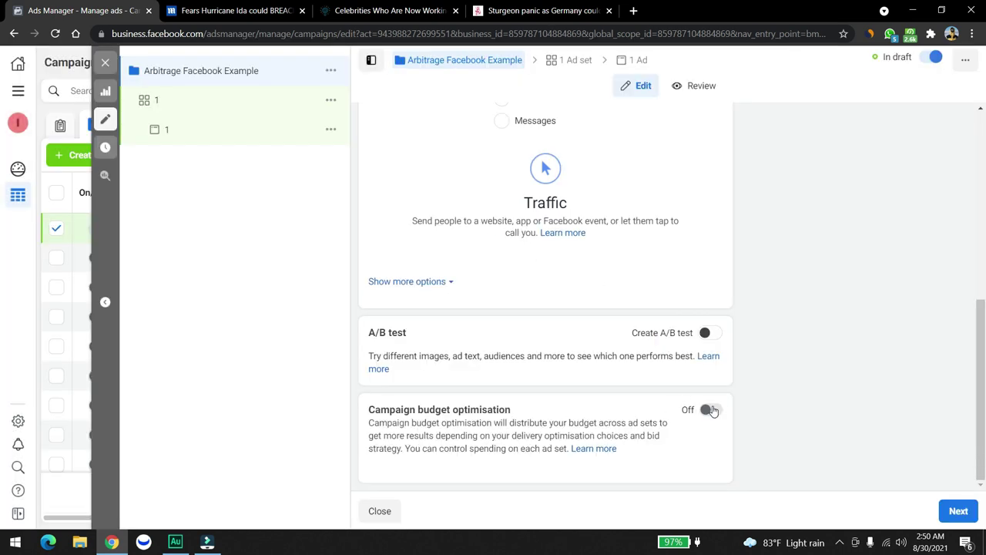
left_click(711, 411)
scroll(527, 415, "down", 2)
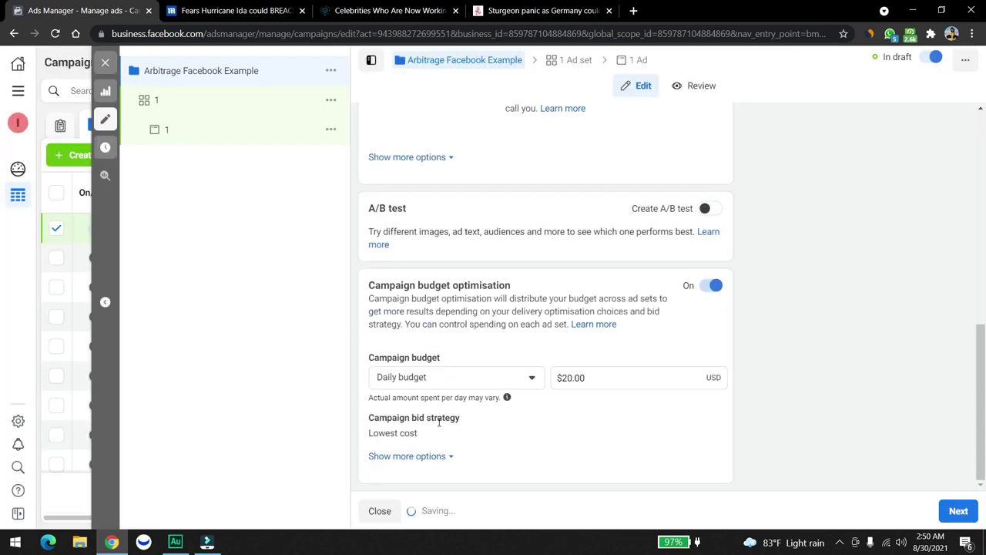
left_click(601, 378)
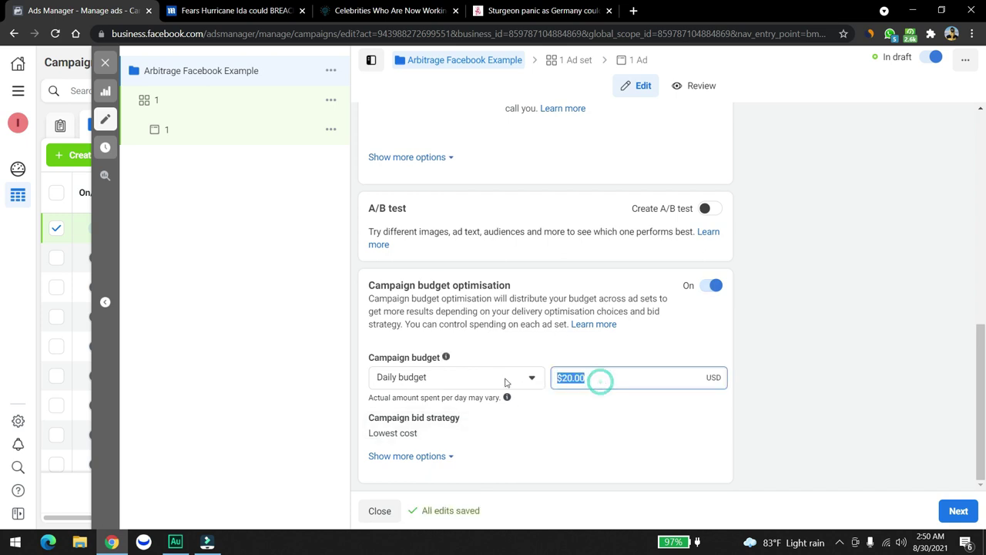
type("10")
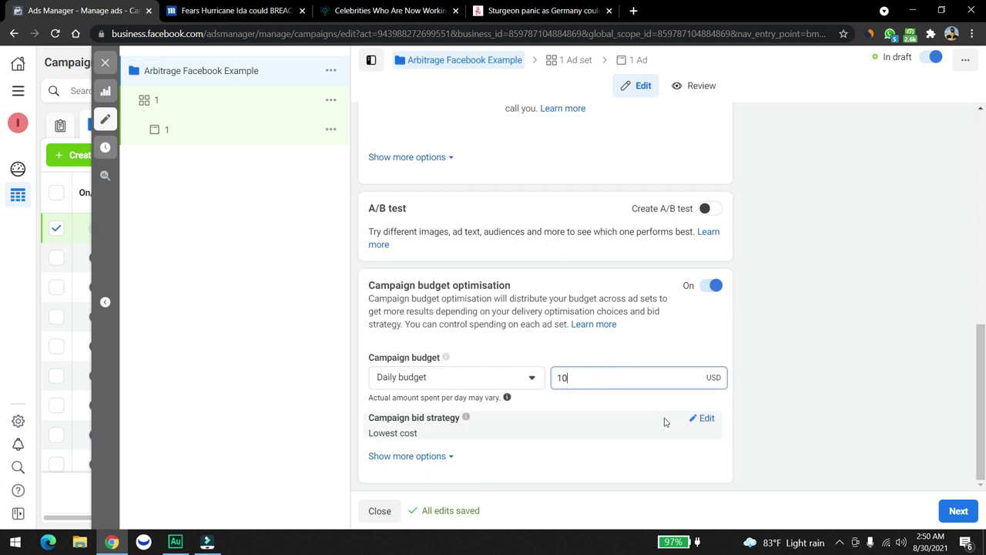
left_click(664, 418)
Keep Lowest cost as the bid strategy, expand the extra budget options and continue to the ad set settings
left_click(706, 419)
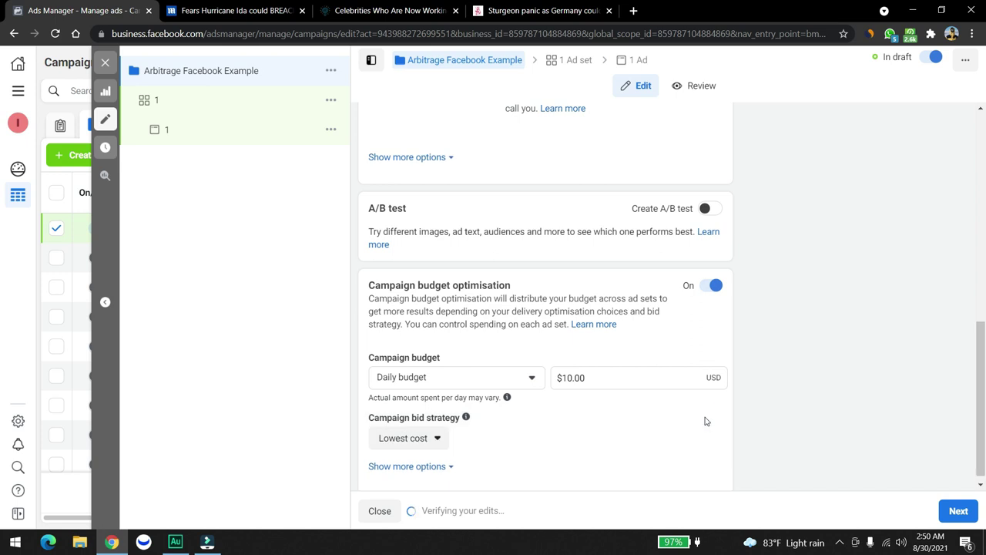
left_click(423, 441)
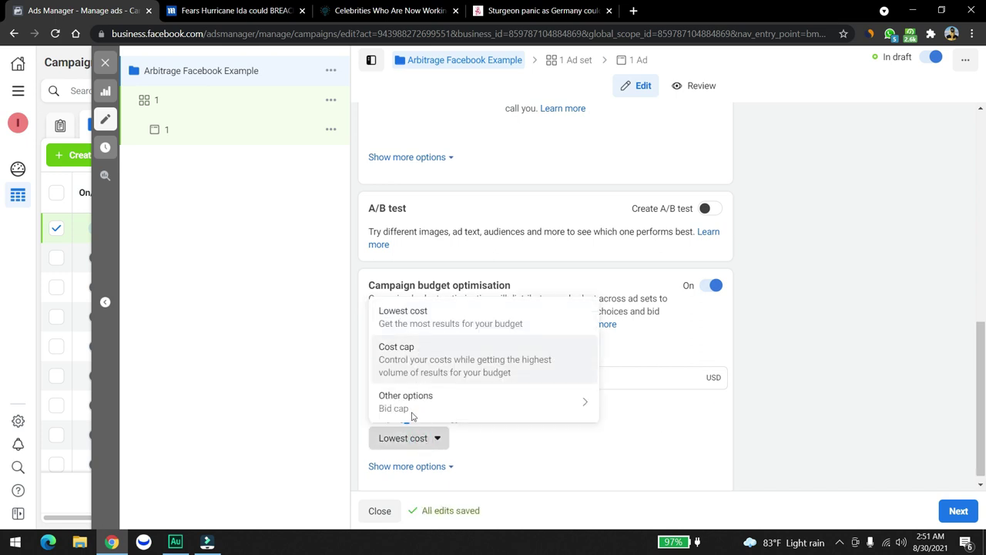
left_click(489, 464)
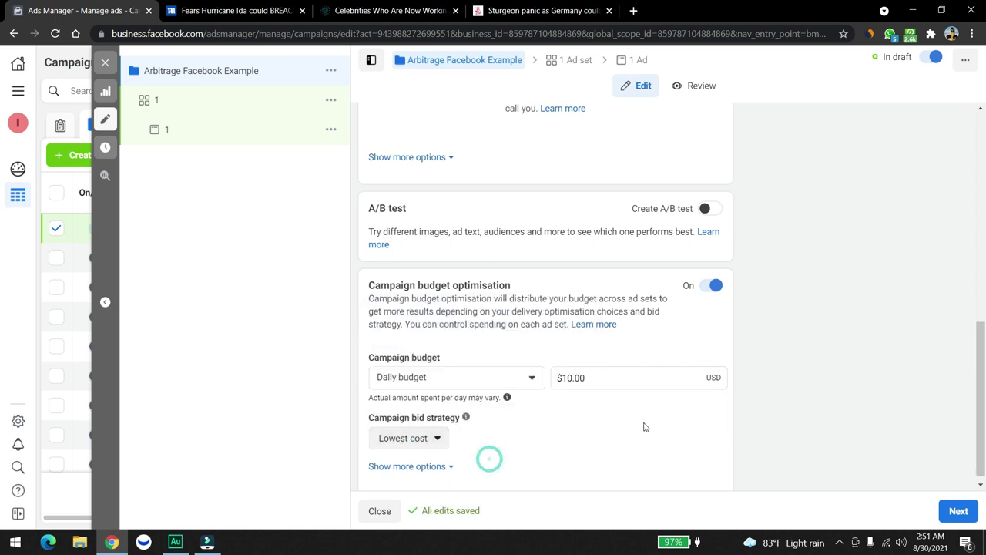
left_click(447, 466)
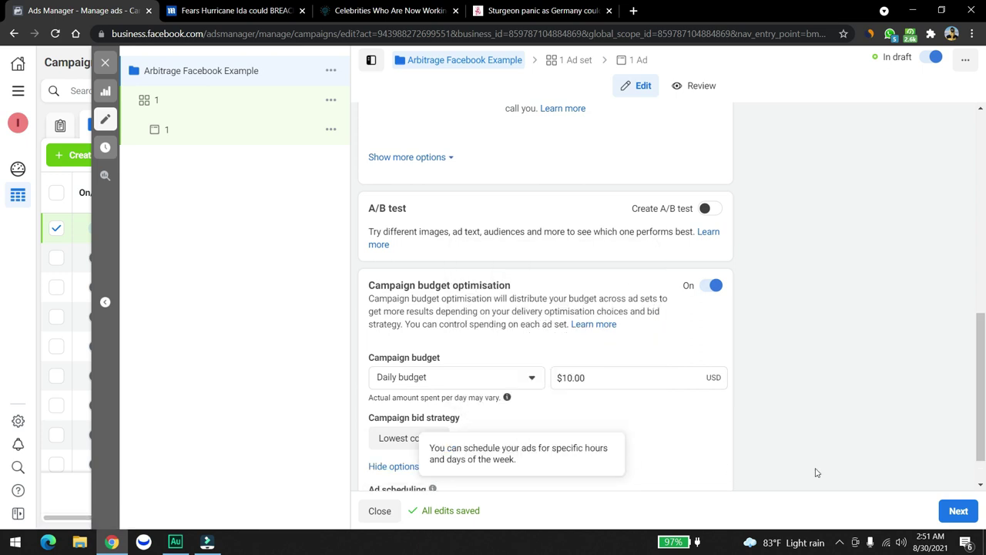
scroll(586, 432, "down", 1)
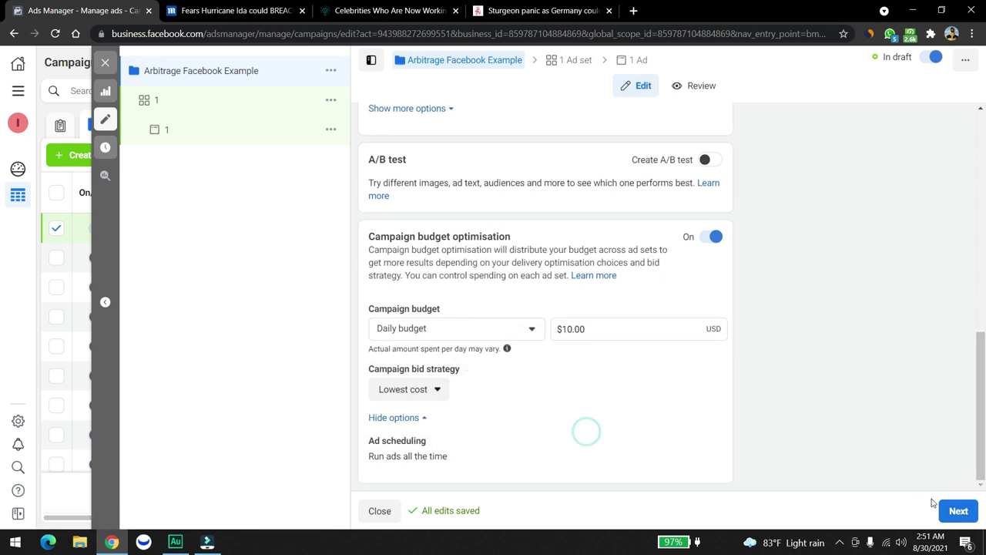
left_click(958, 511)
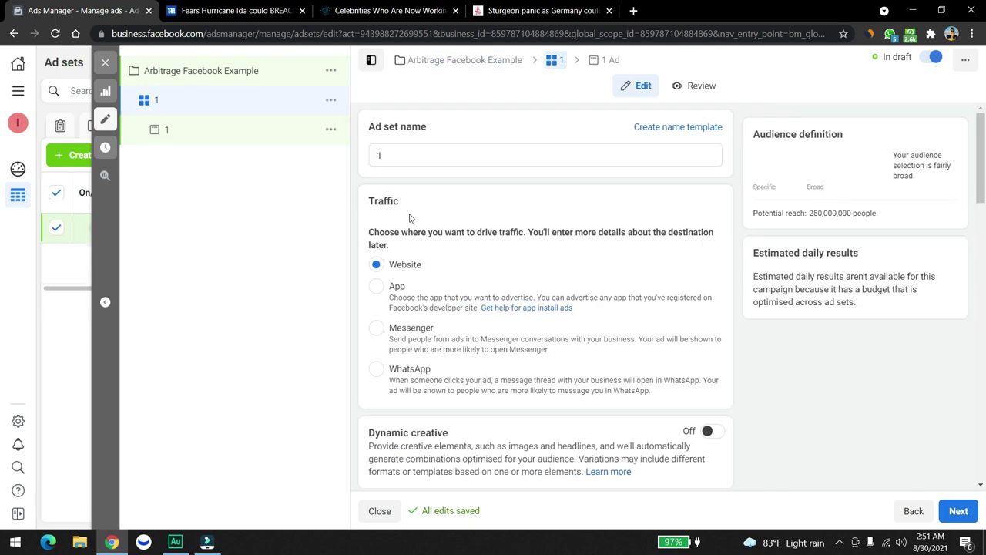
Open the ad set audience's locations for editing and remove United States
scroll(473, 279, "down", 3)
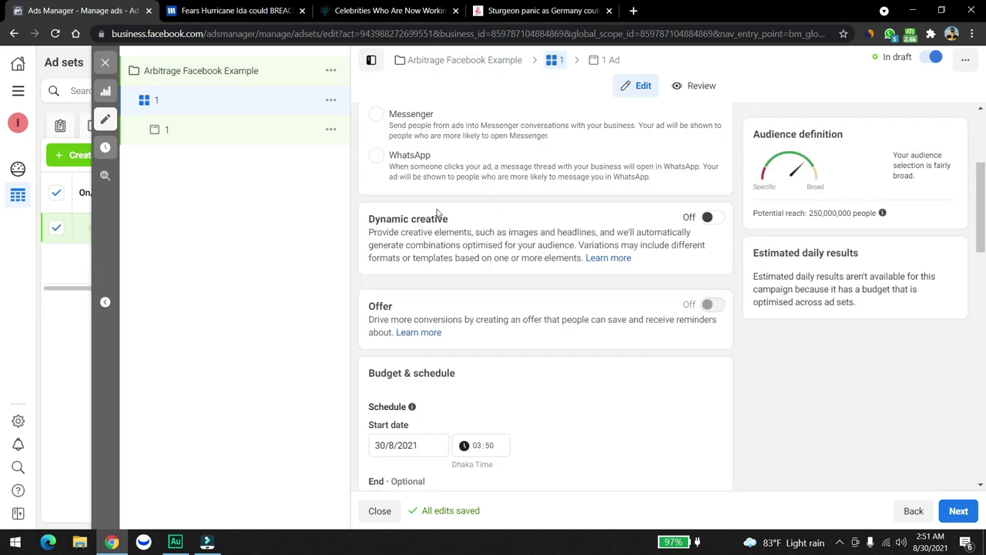
scroll(437, 212, "down", 3)
scroll(510, 288, "down", 3)
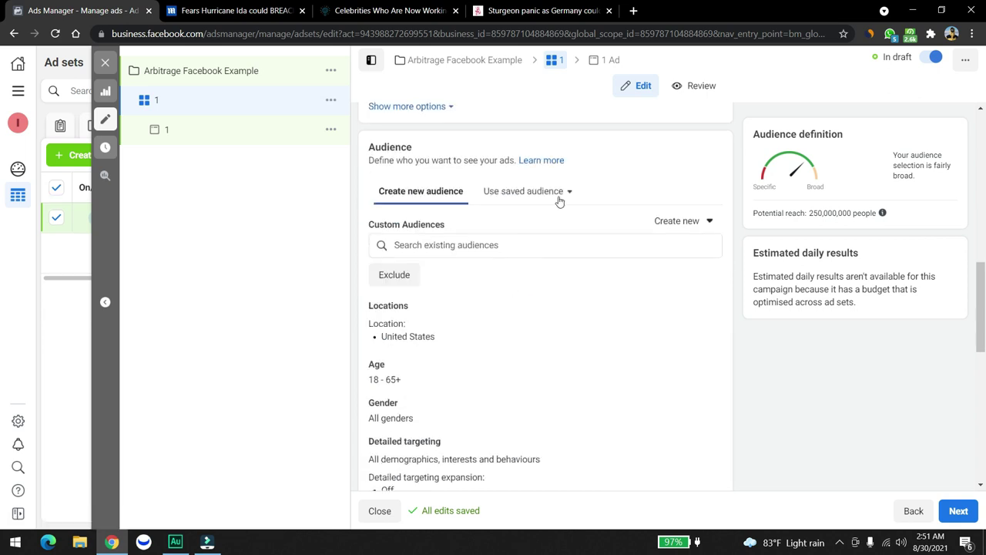
left_click(682, 233)
left_click(573, 289)
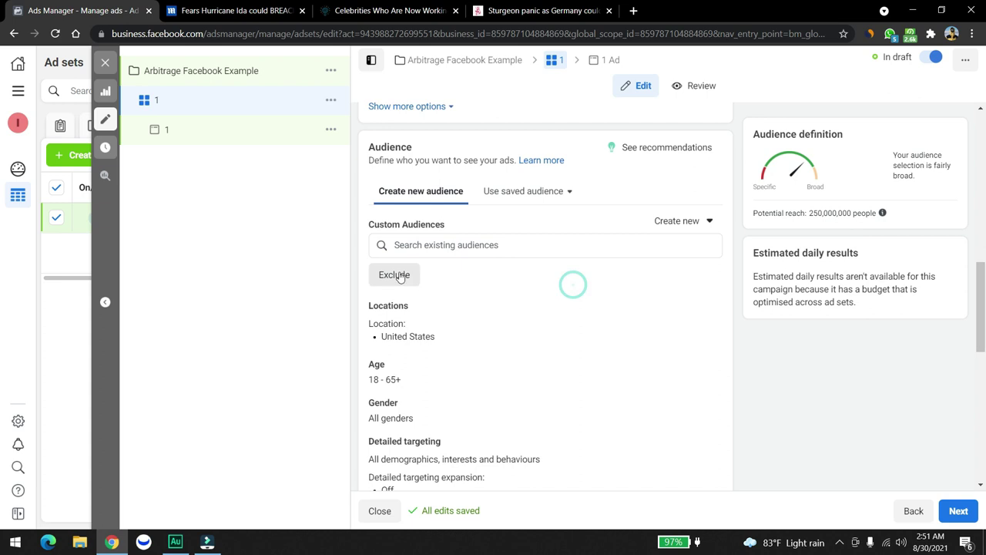
left_click(707, 308)
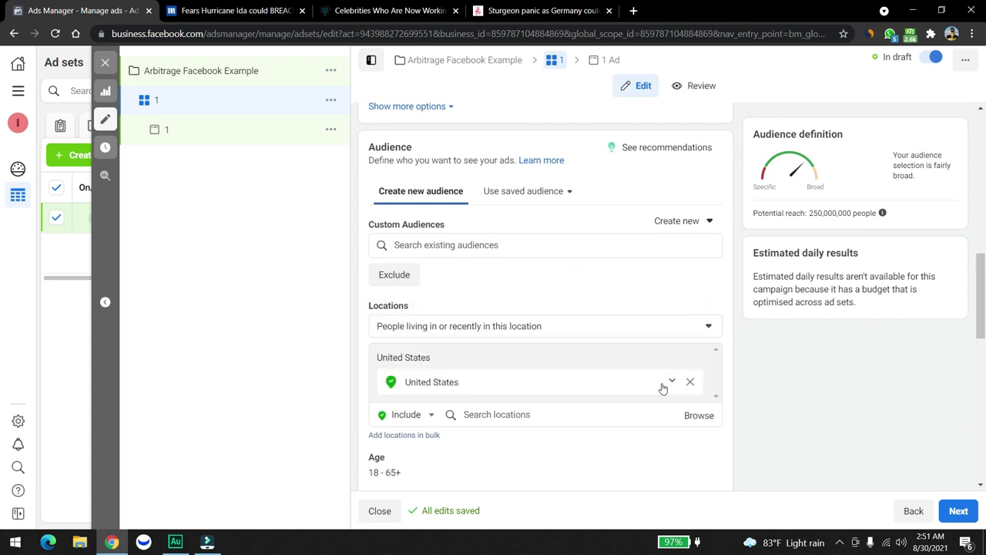
left_click(691, 381)
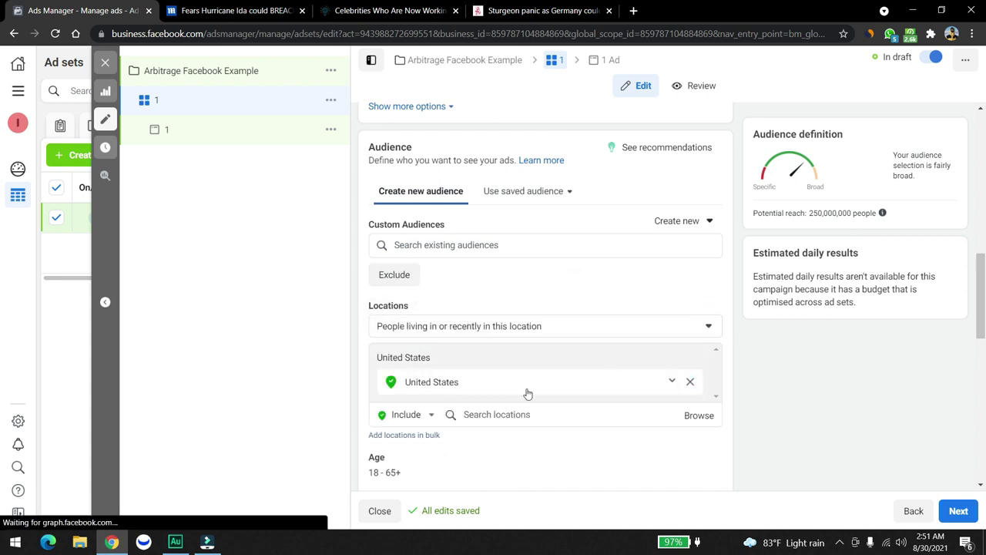
Include the Worldwide region as the audience location and dismiss the map notice
left_click(505, 387)
type("worldwide")
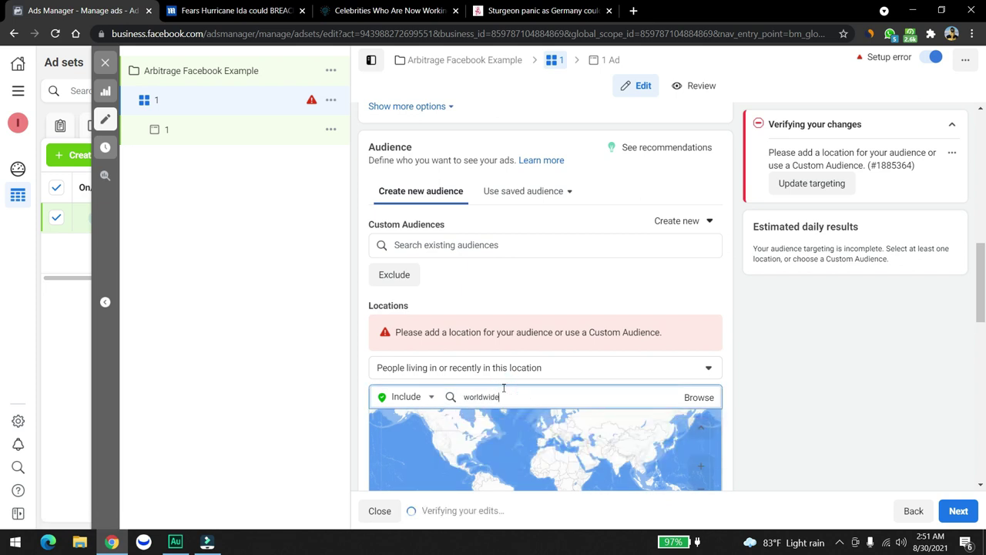
scroll(504, 387, "down", 3)
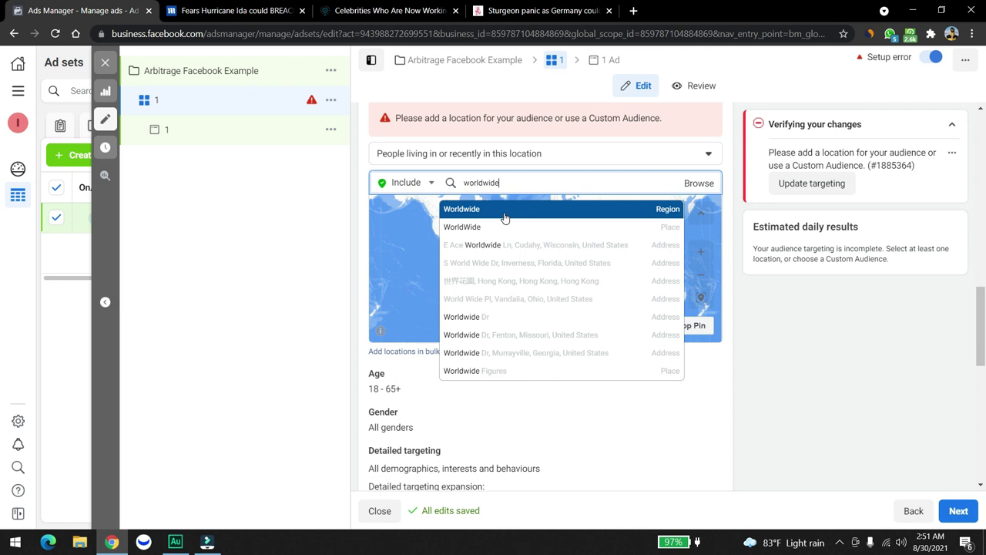
key("Return")
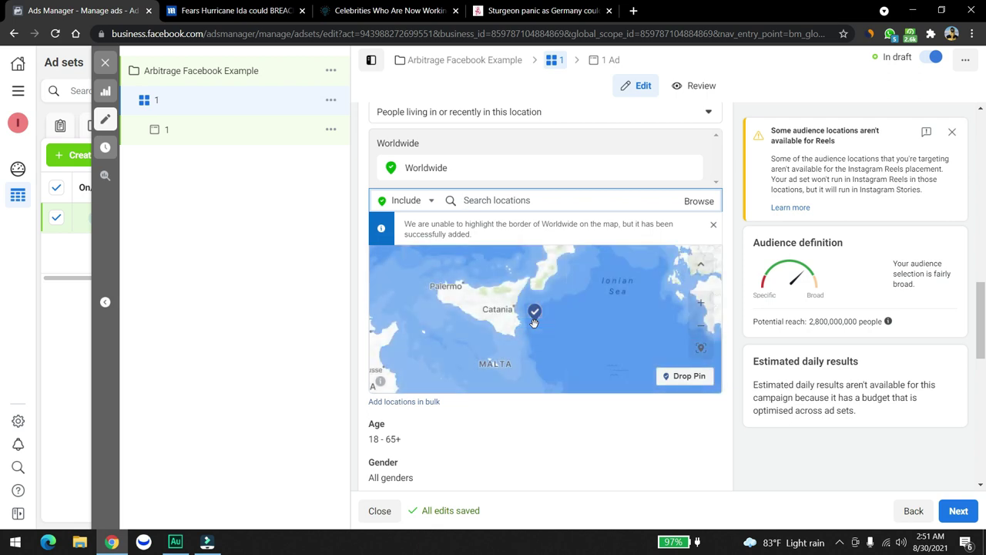
left_click(819, 327)
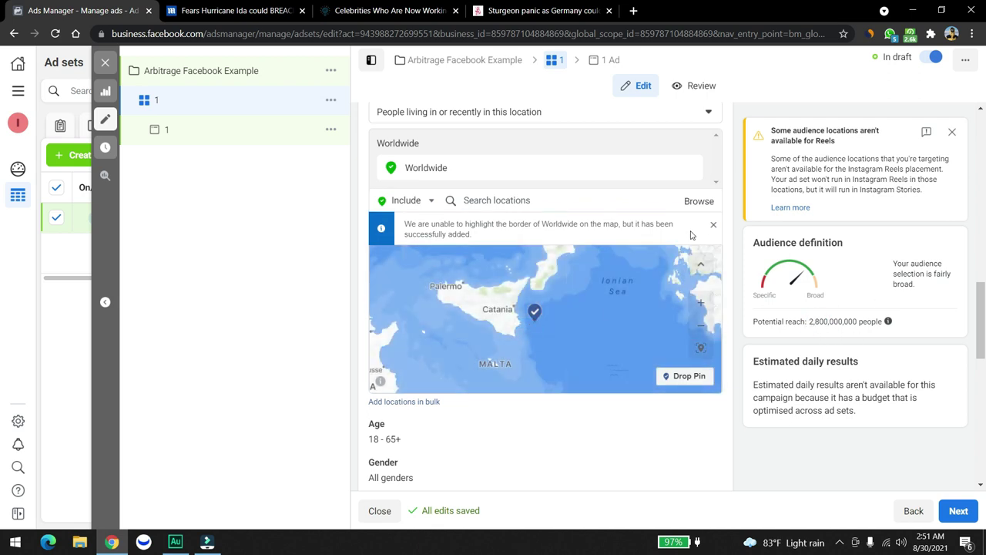
left_click(714, 227)
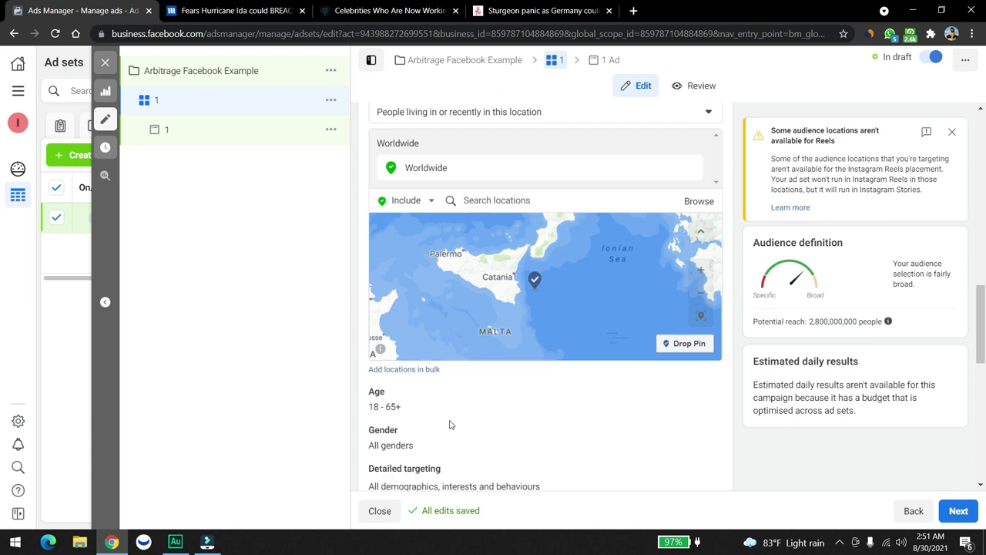
Switch the location targeting from Include to Exclude and exclude Bangladesh
scroll(462, 394, "down", 3)
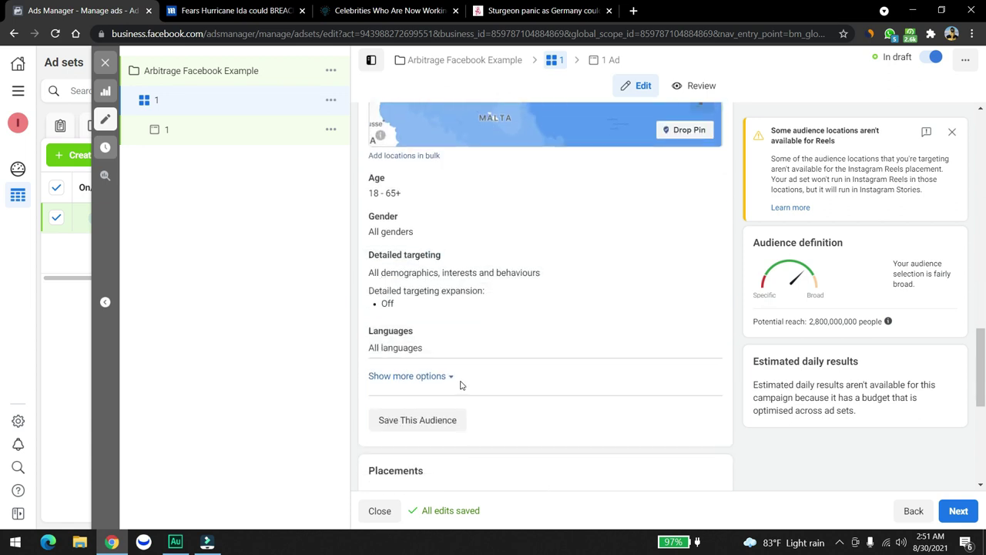
scroll(461, 386, "up", 3)
left_click(408, 201)
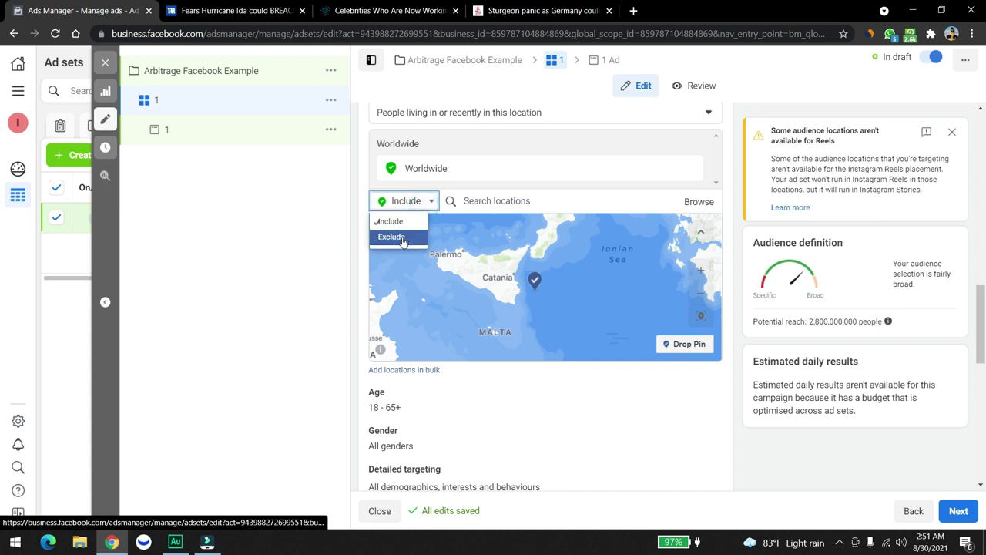
left_click(401, 239)
left_click(482, 201)
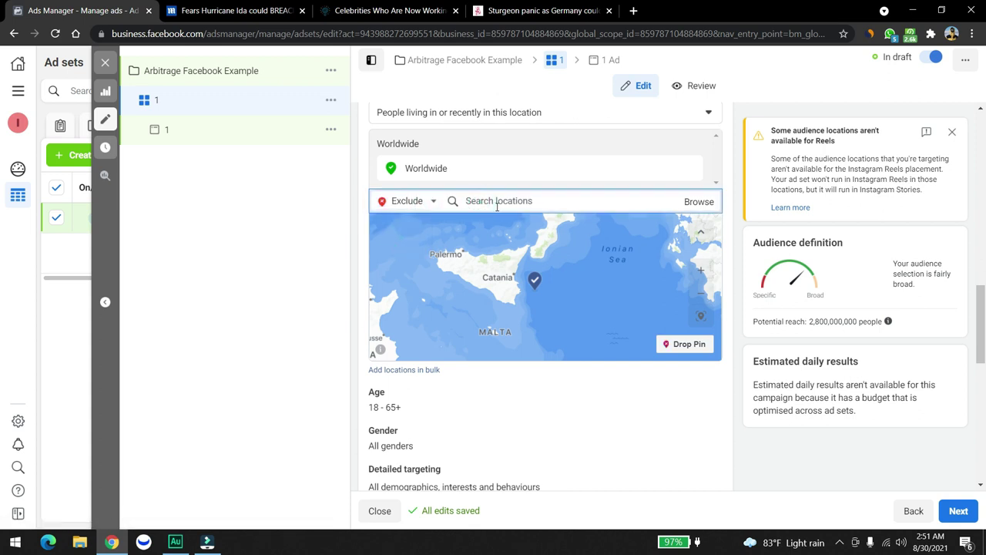
type("bangladesh")
left_click(498, 230)
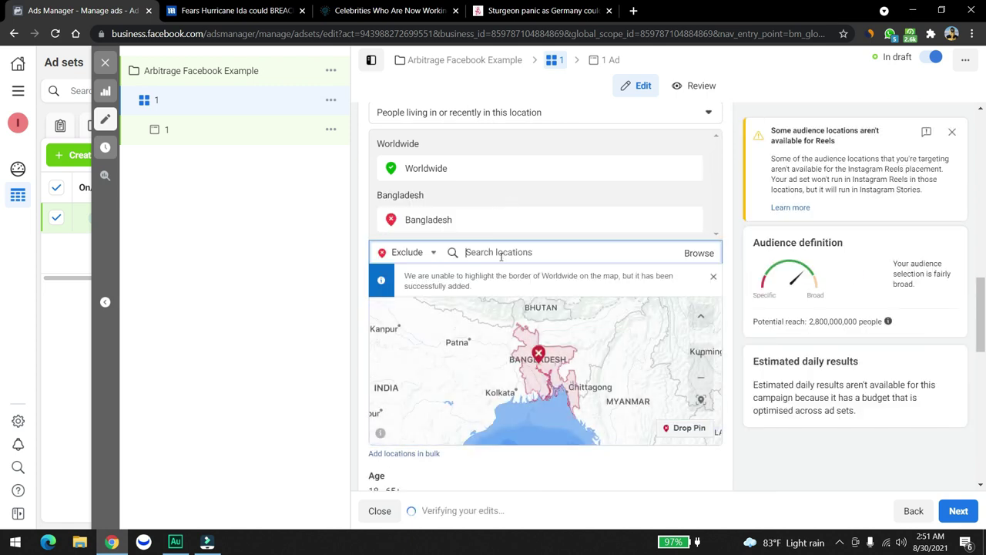
Exclude India and Iraq from the audience locations
type("india")
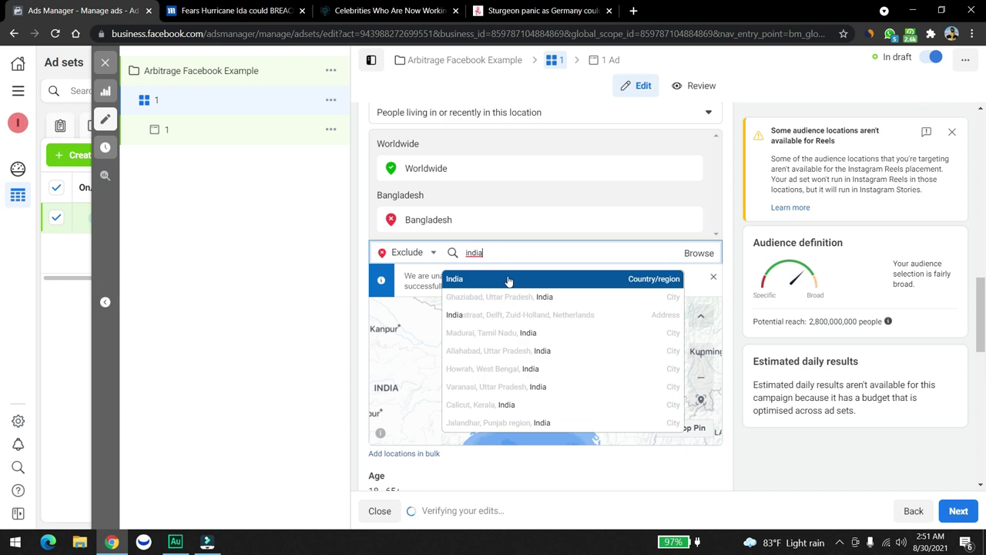
left_click(506, 276)
type("iea")
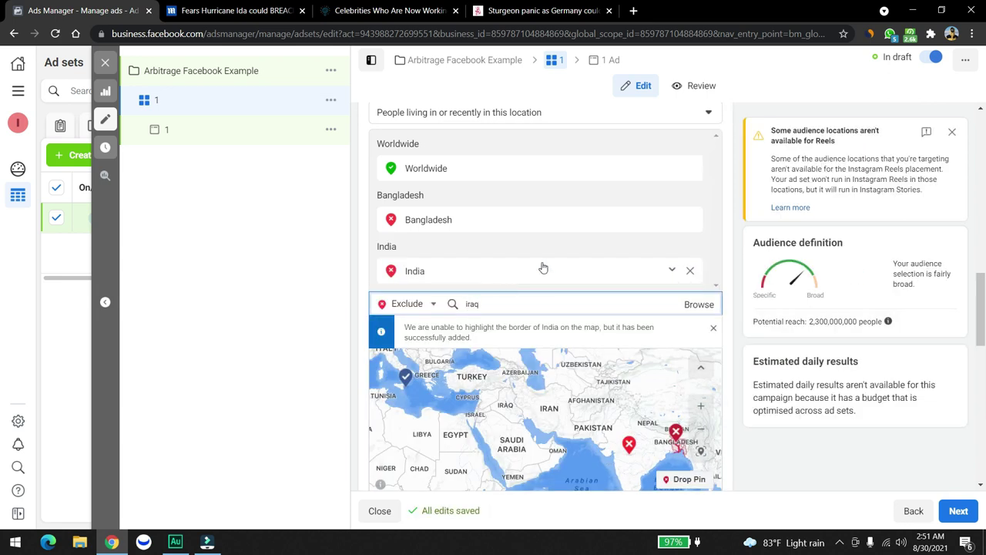
left_click(477, 331)
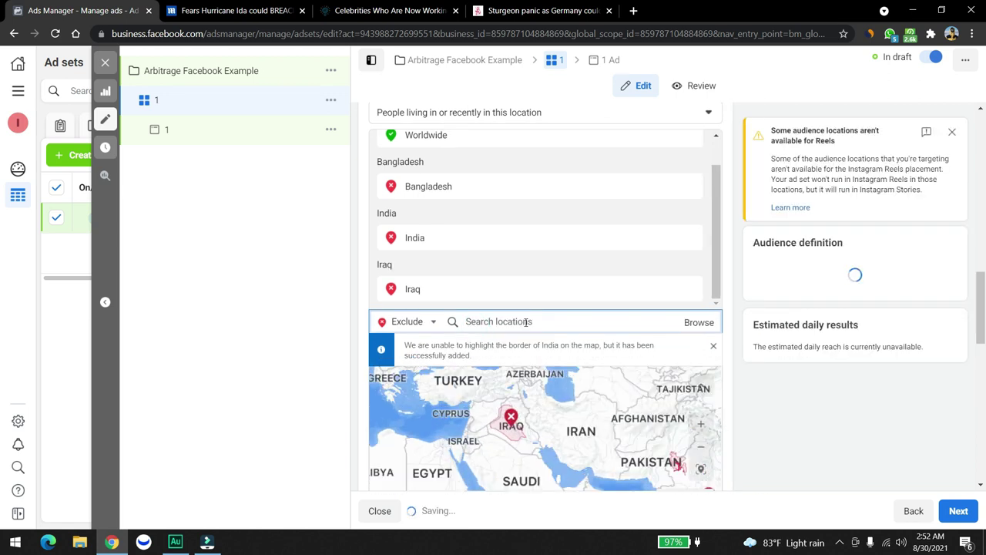
Try to find Syria as a country to exclude from the audience locations
type("syria")
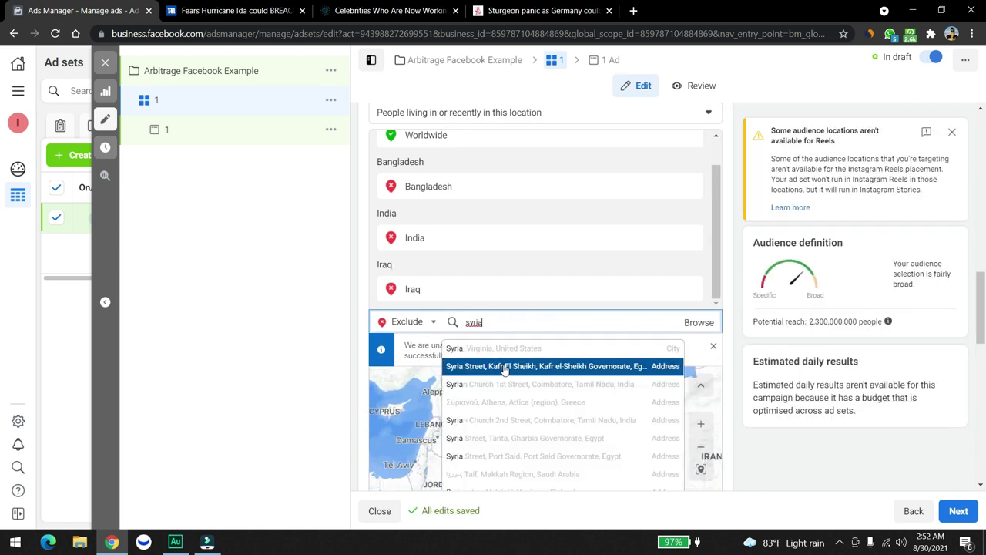
double_click(512, 322)
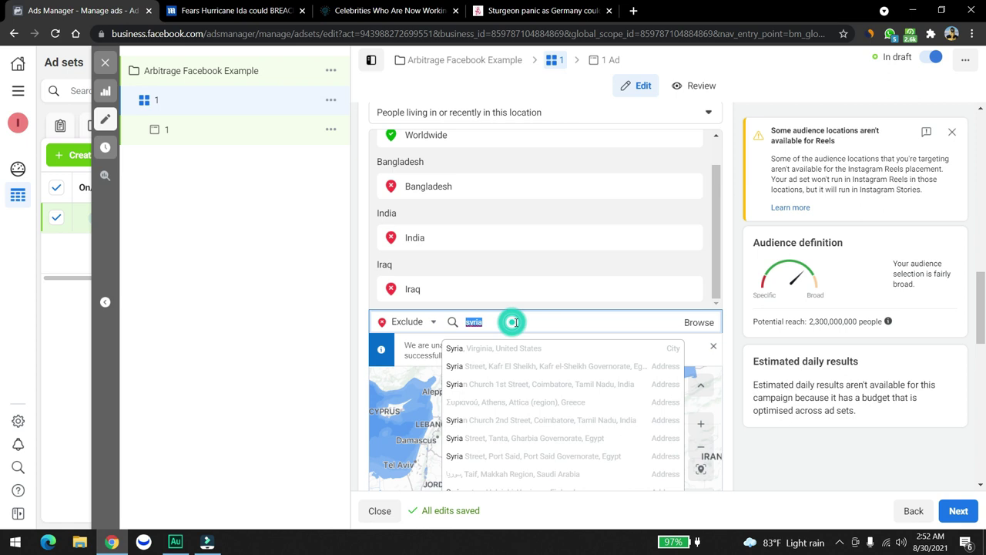
key("BackSpace")
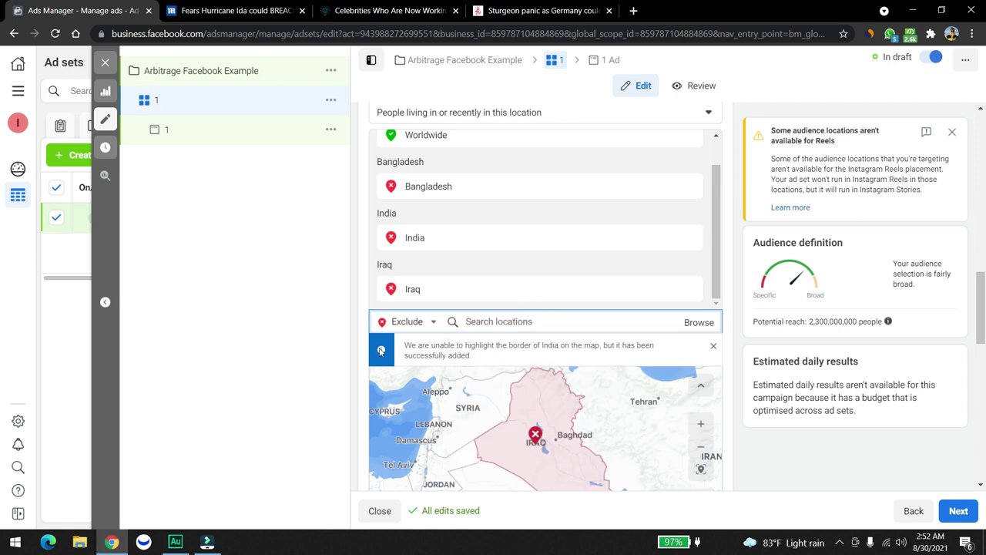
type("syria")
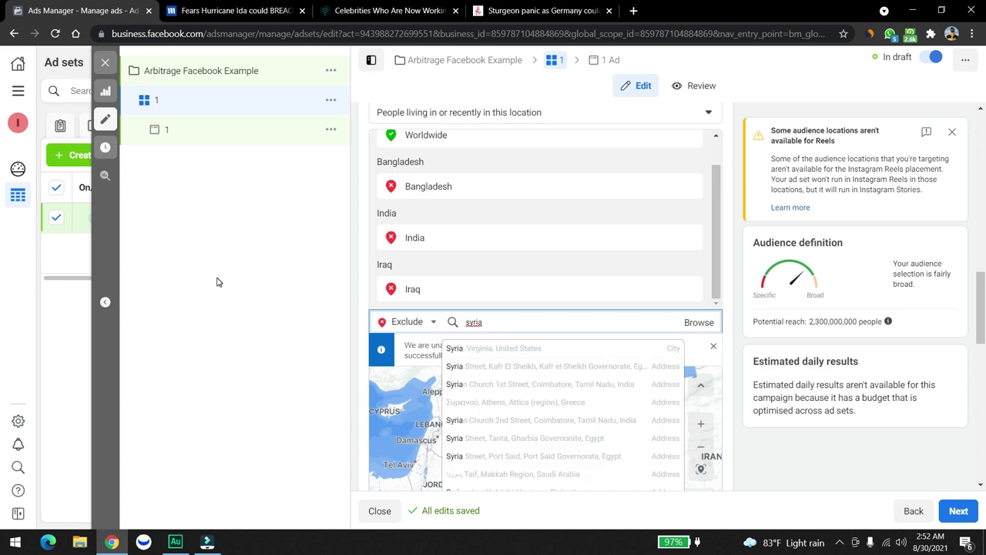
scroll(529, 390, "down", 4)
scroll(529, 390, "up", 1)
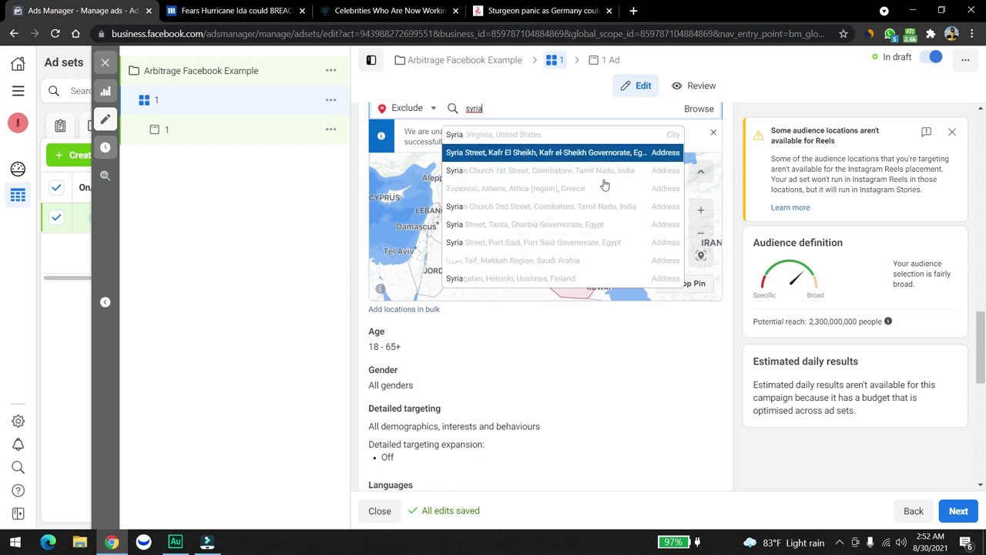
scroll(568, 249, "up", 3)
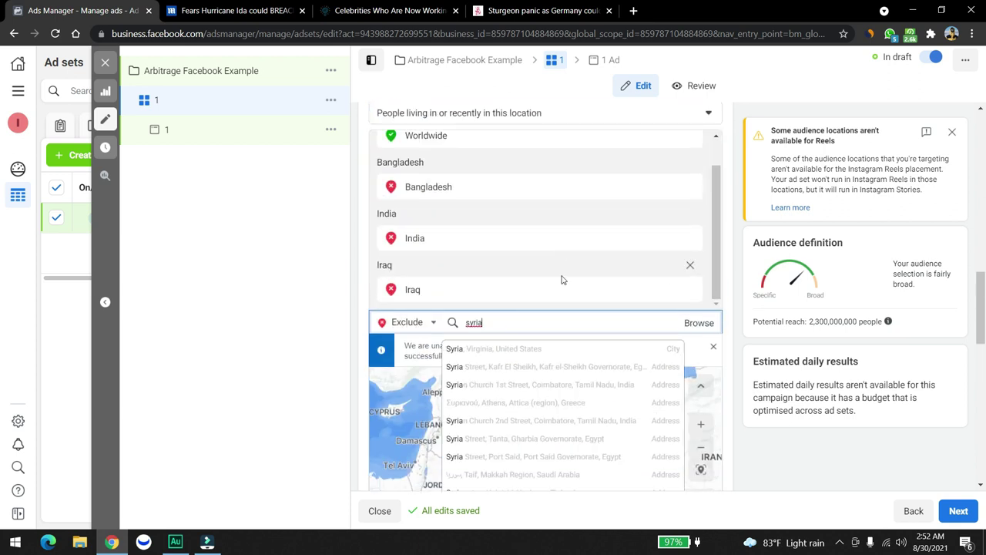
left_click(263, 335)
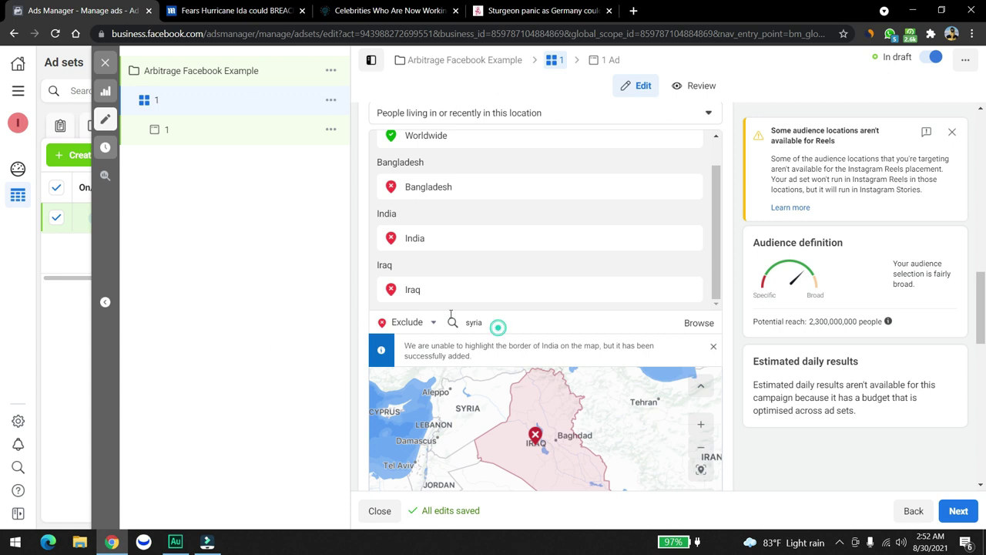
Replace the Syria search with Pakistan and exclude the country Pakistan from the audience locations
double_click(507, 325)
type("pakistan")
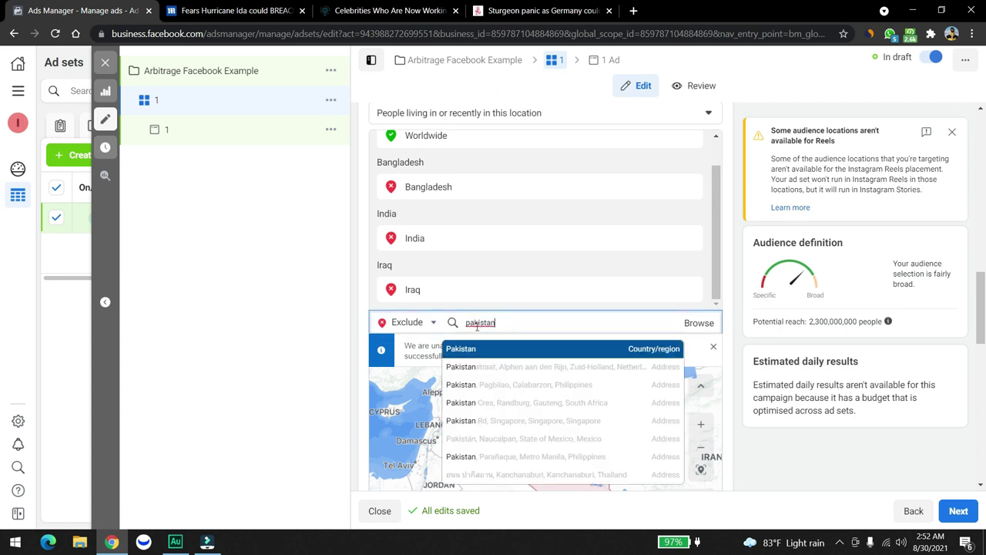
left_click(499, 351)
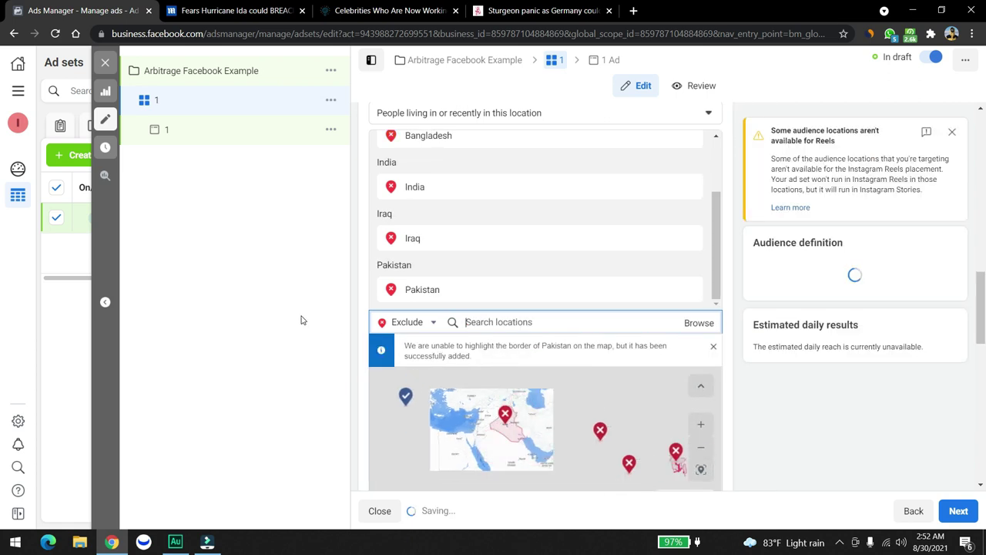
left_click(840, 543)
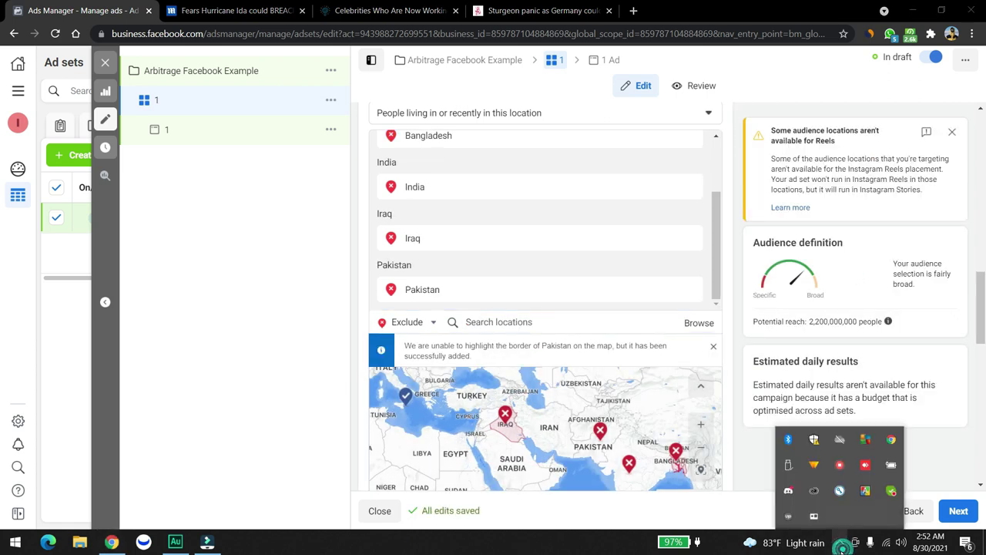
left_click(840, 543)
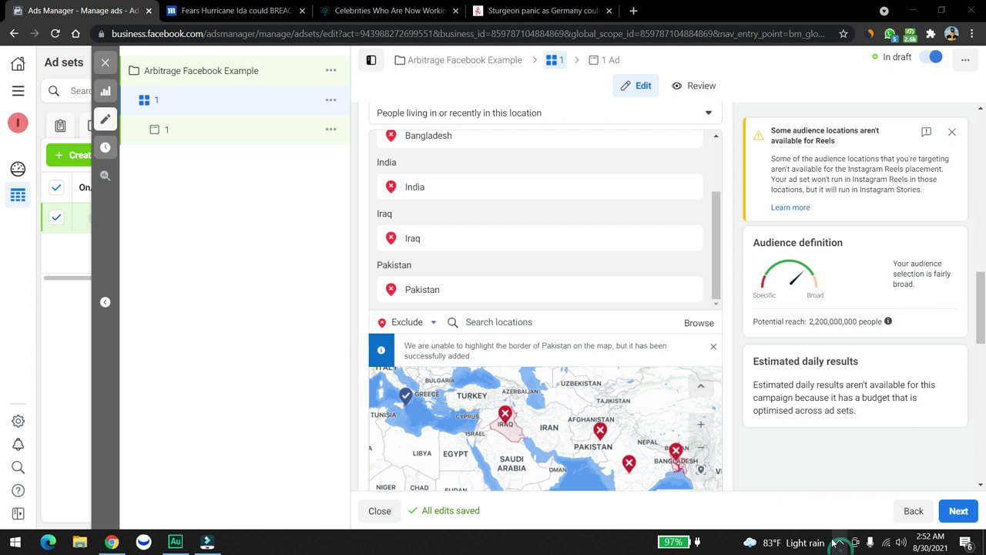
scroll(440, 282, "down", 5)
scroll(482, 364, "up", 3)
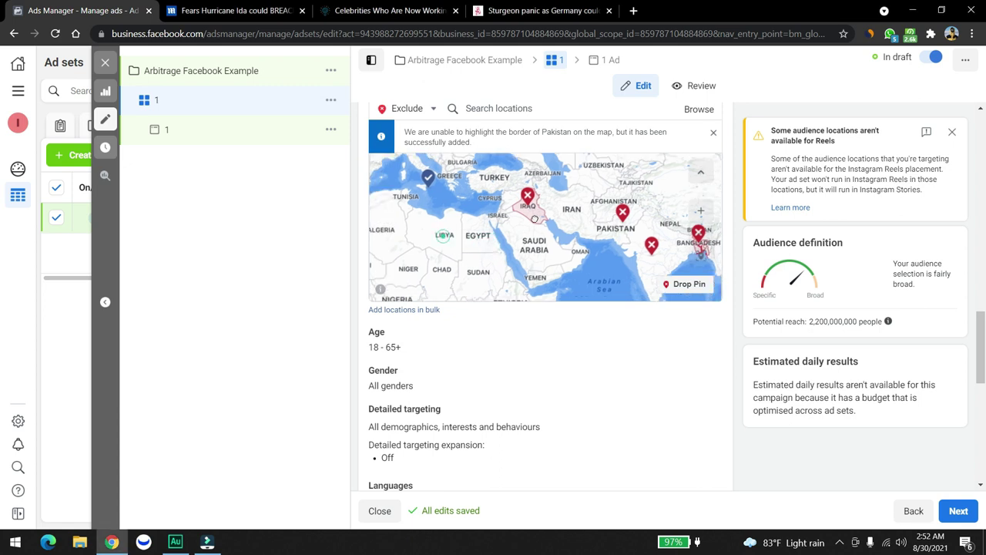
left_click_drag(495, 241, 646, 213)
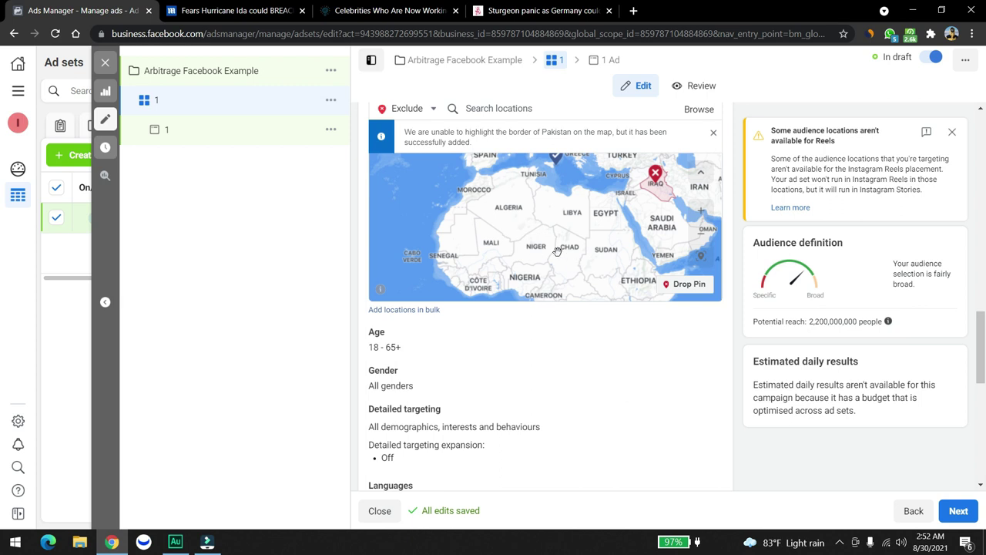
left_click_drag(542, 263, 508, 232)
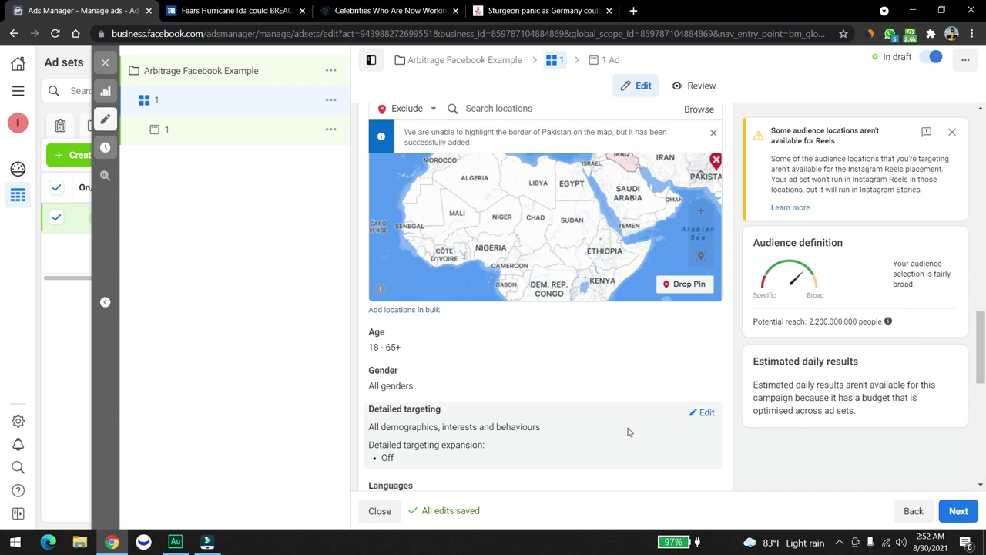
Edit the detailed targeting, search for "movies" and "films", and add the Films interest
left_click(704, 414)
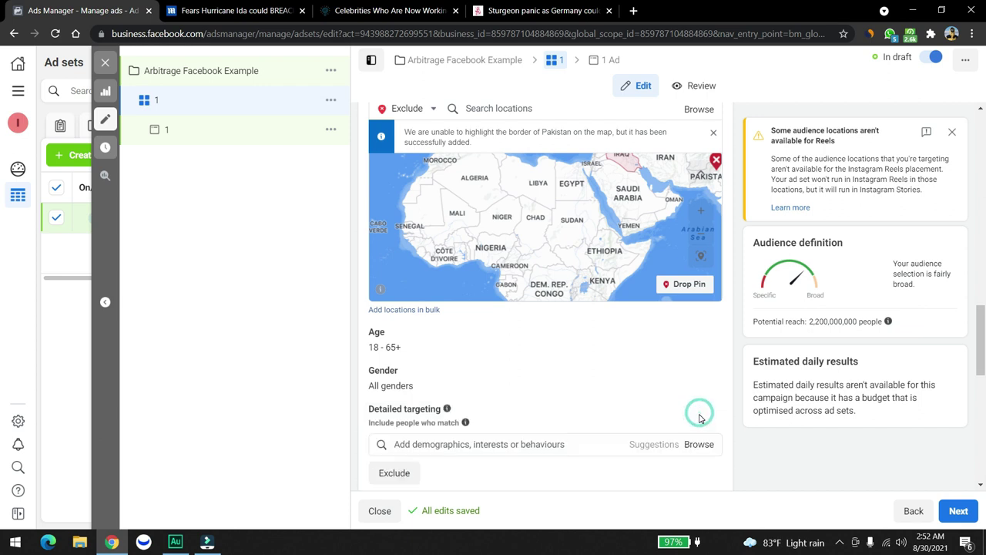
left_click(543, 444)
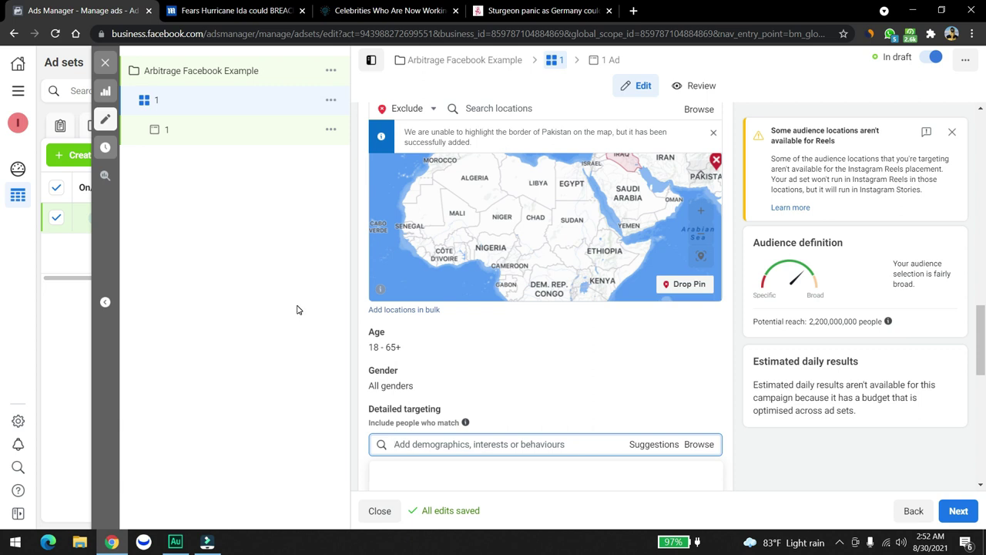
type("movies")
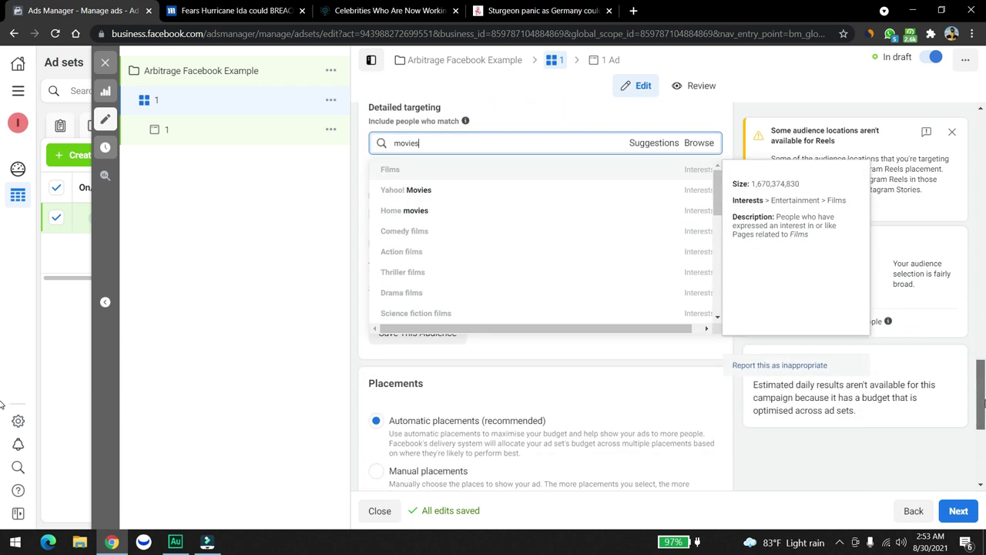
key("BackSpace")
key("BackSpace")
key("BackSpace")
key("BackSpace")
key("BackSpace")
key("BackSpace")
left_click(445, 141)
type("films")
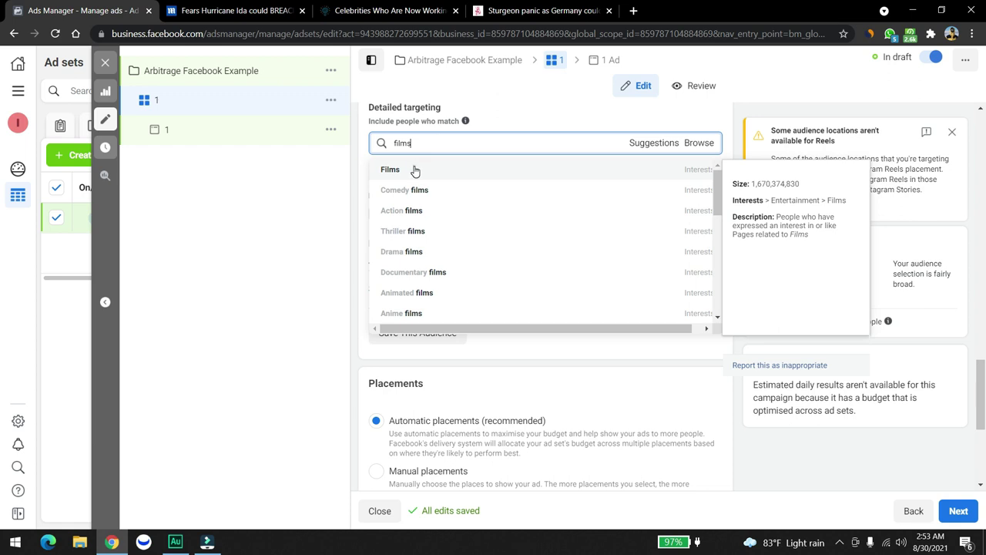
left_click(414, 170)
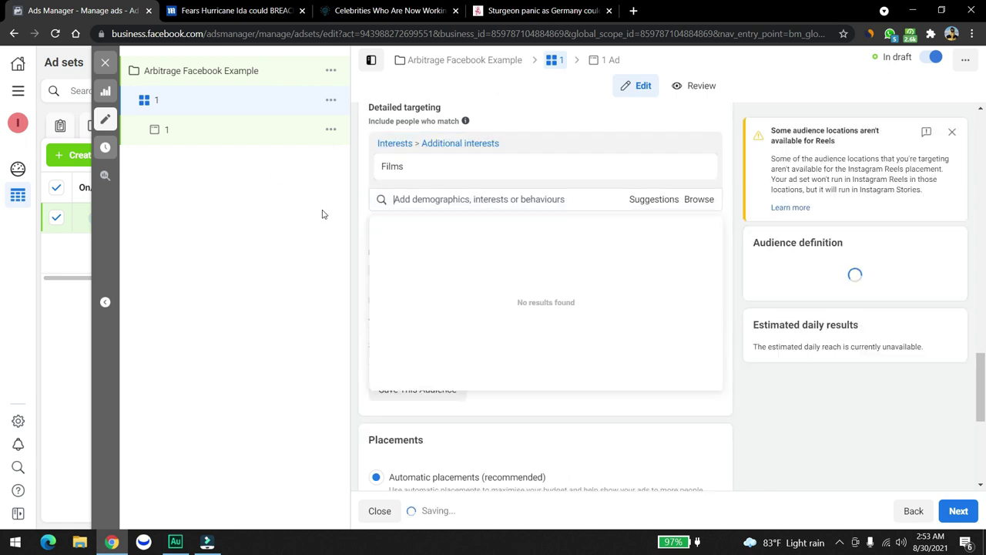
Add the suggested interests Entertainment, Comedy films and Netflix to the detailed targeting
left_click(645, 202)
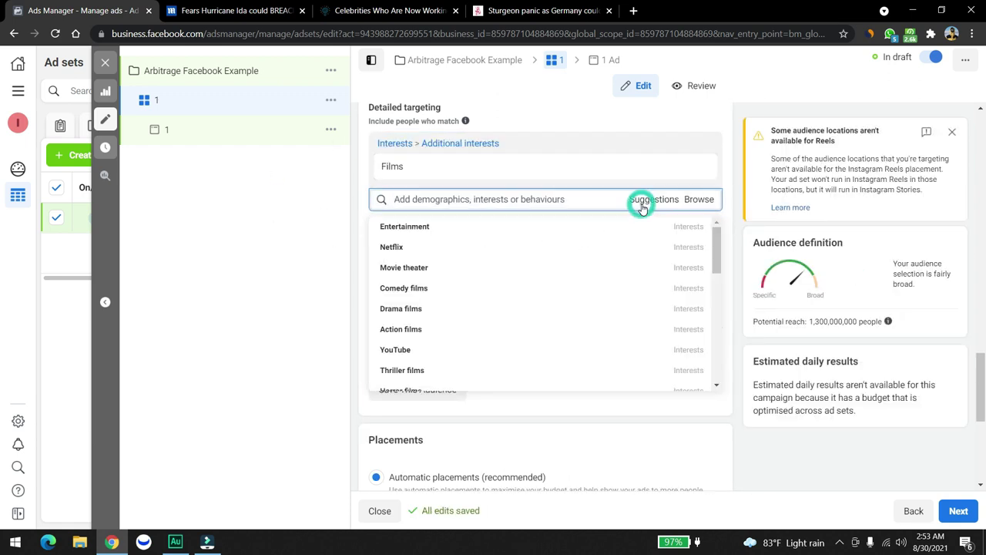
left_click(478, 223)
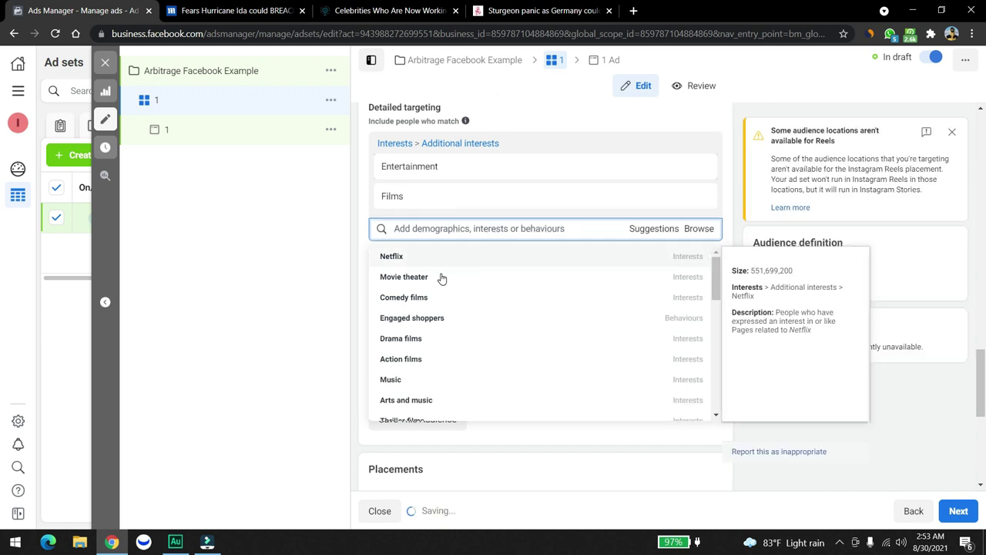
left_click(437, 296)
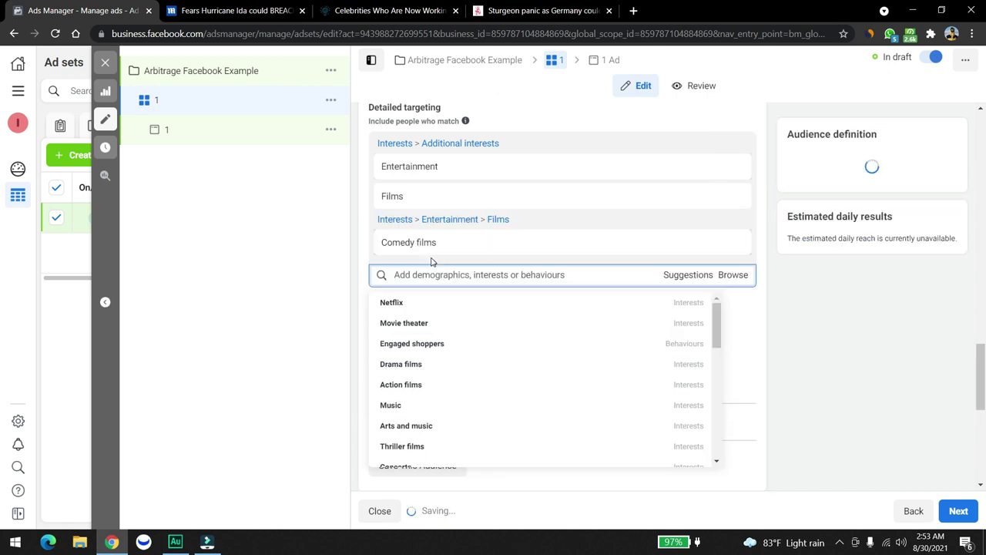
left_click(409, 324)
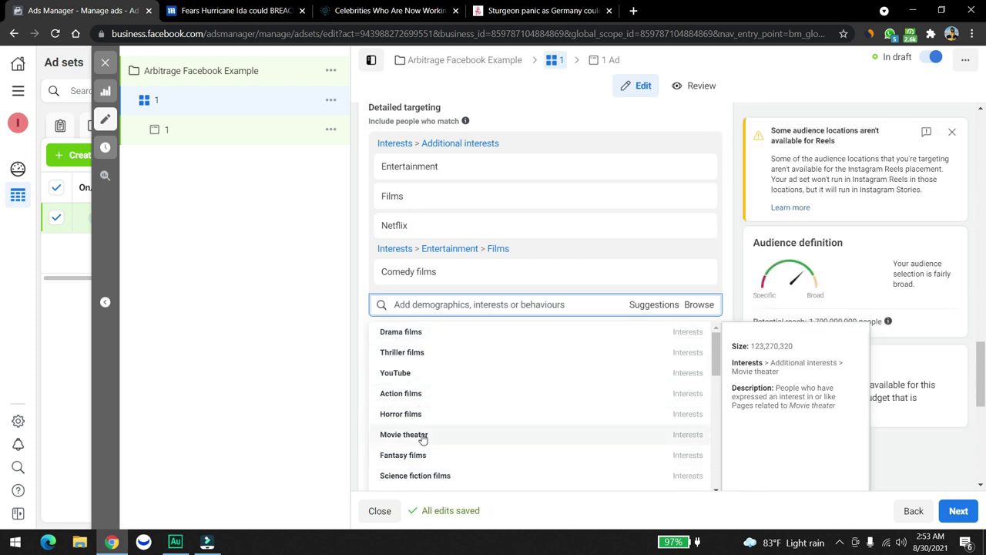
left_click(295, 357)
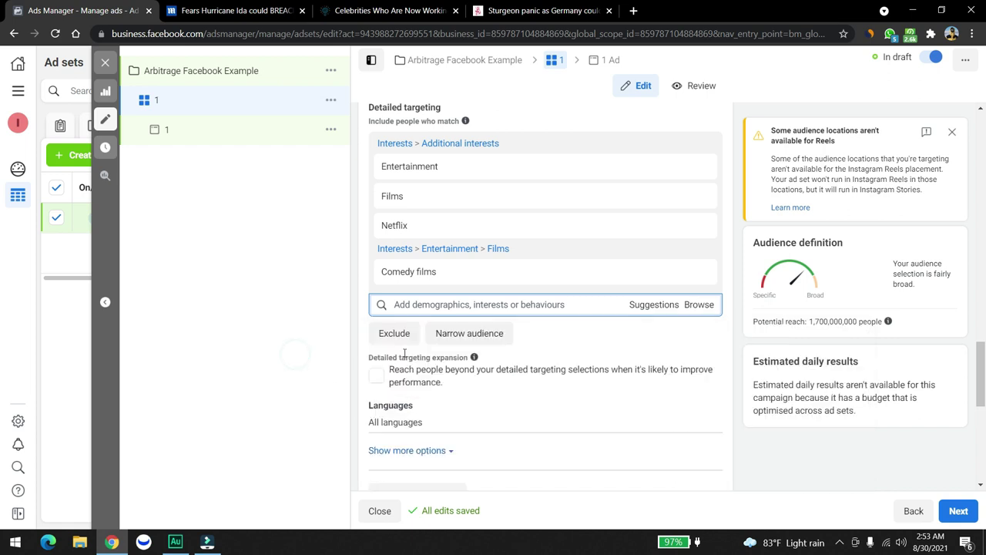
Switch the ad set to manual placements and deselect the Audience Network, Messenger and Instagram platforms
scroll(312, 405, "down", 1)
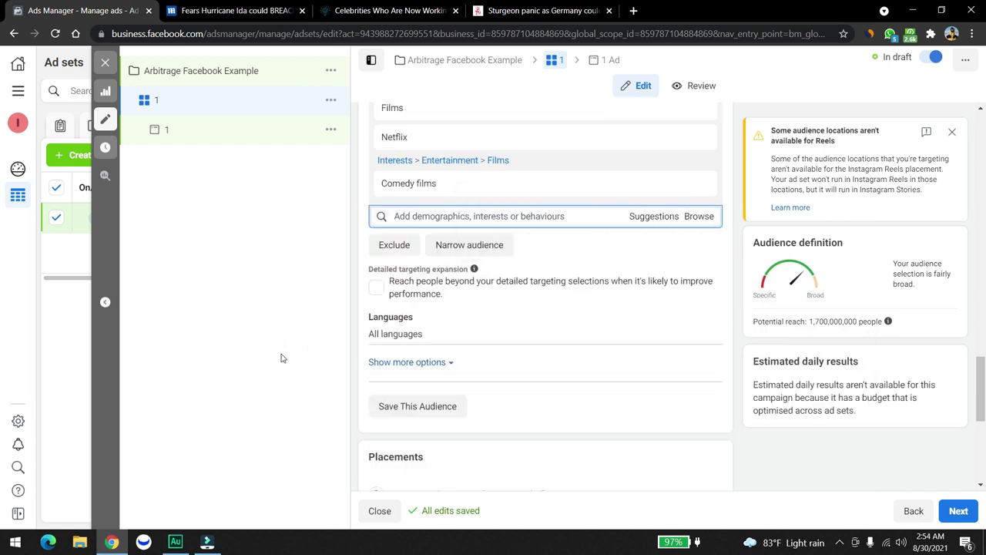
scroll(461, 366, "up", 5)
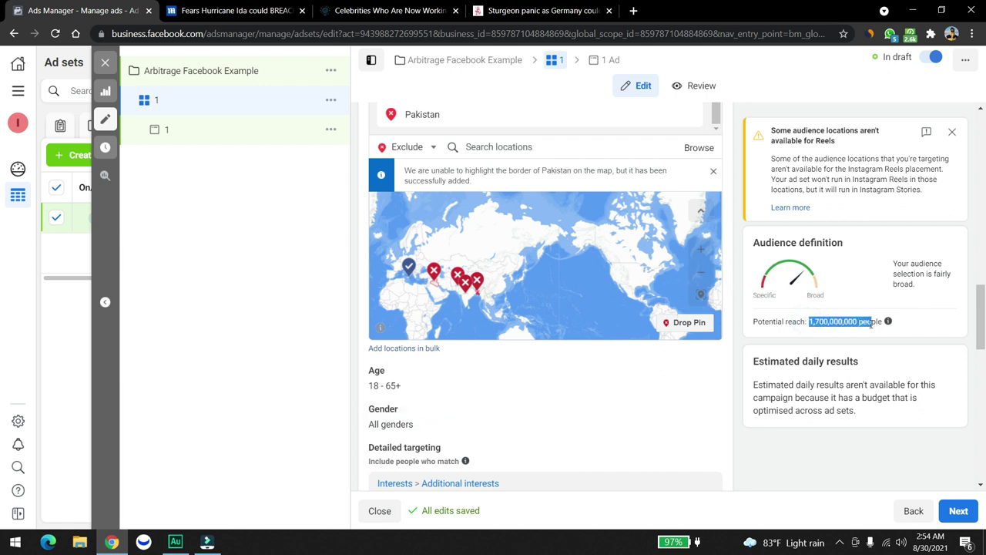
scroll(409, 371, "down", 5)
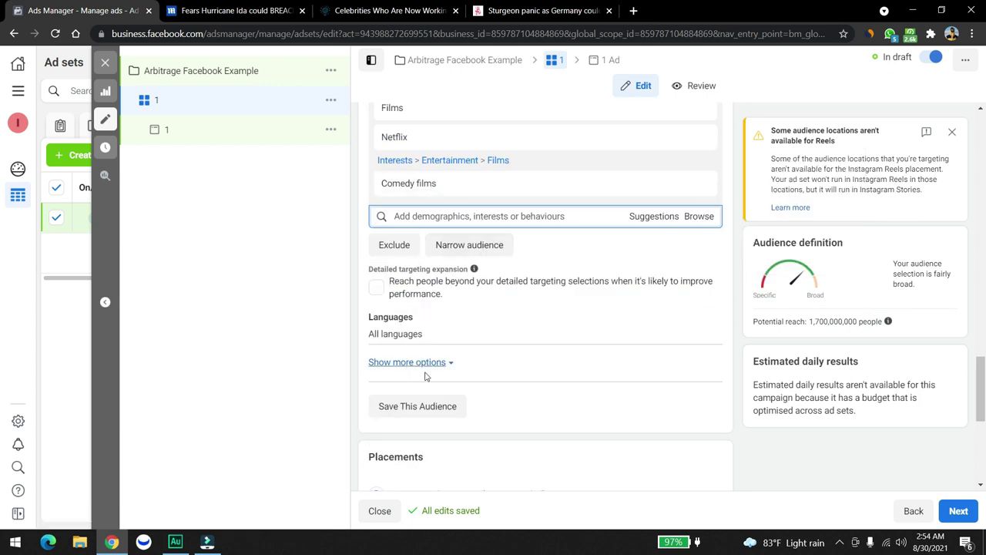
scroll(401, 354, "down", 3)
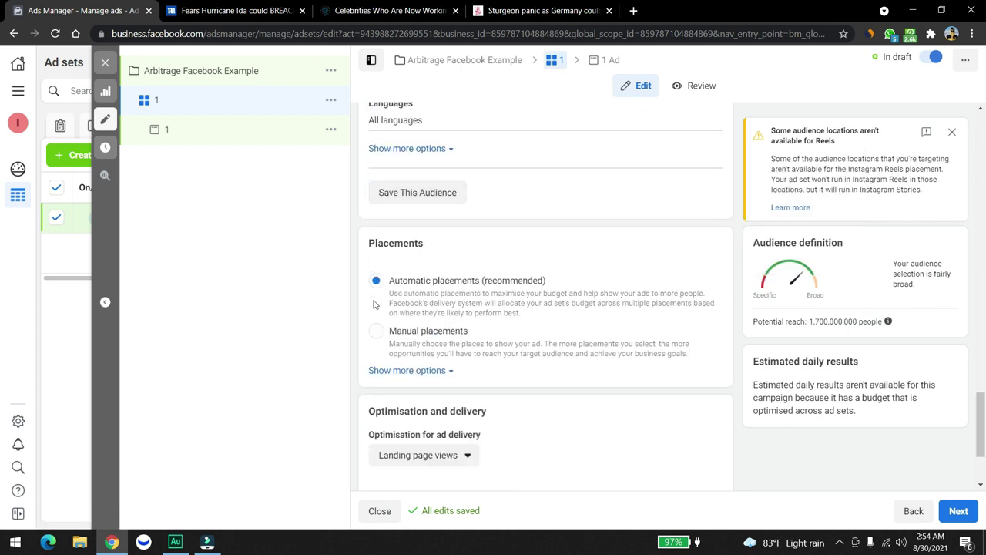
left_click(376, 332)
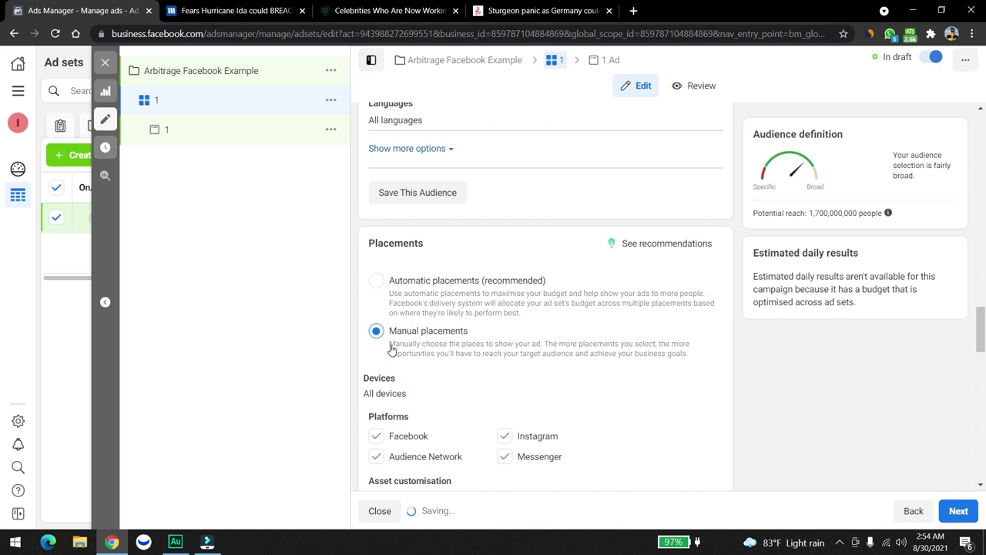
left_click(375, 456)
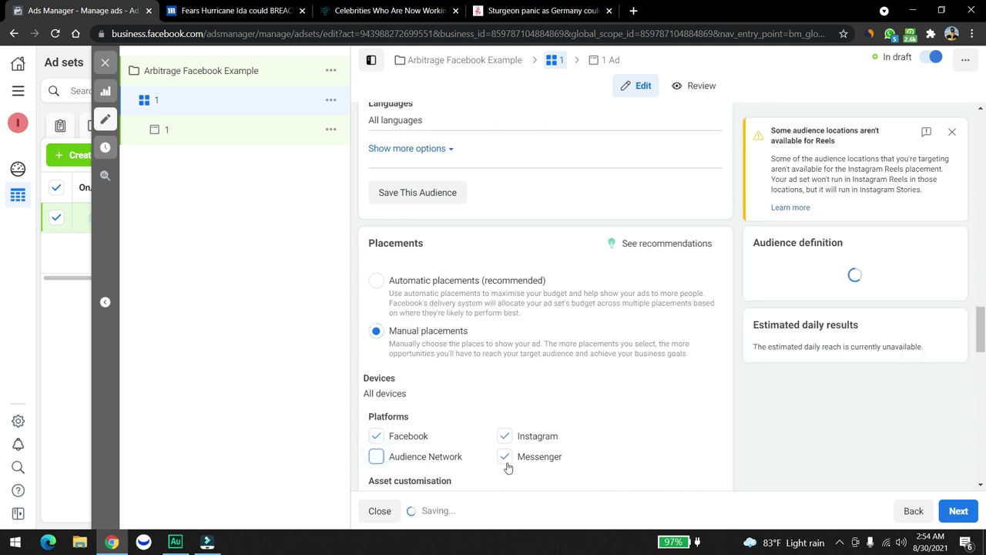
left_click(506, 457)
left_click(505, 437)
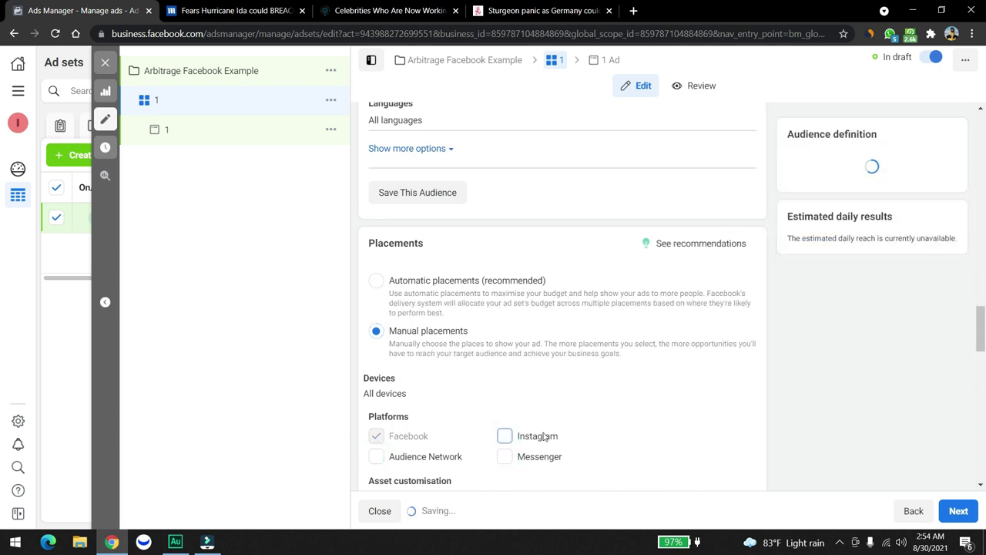
Deselect the Facebook Marketplace, Facebook video feeds, Facebook right column and Facebook groups feed placements under Feeds
scroll(355, 391, "down", 3)
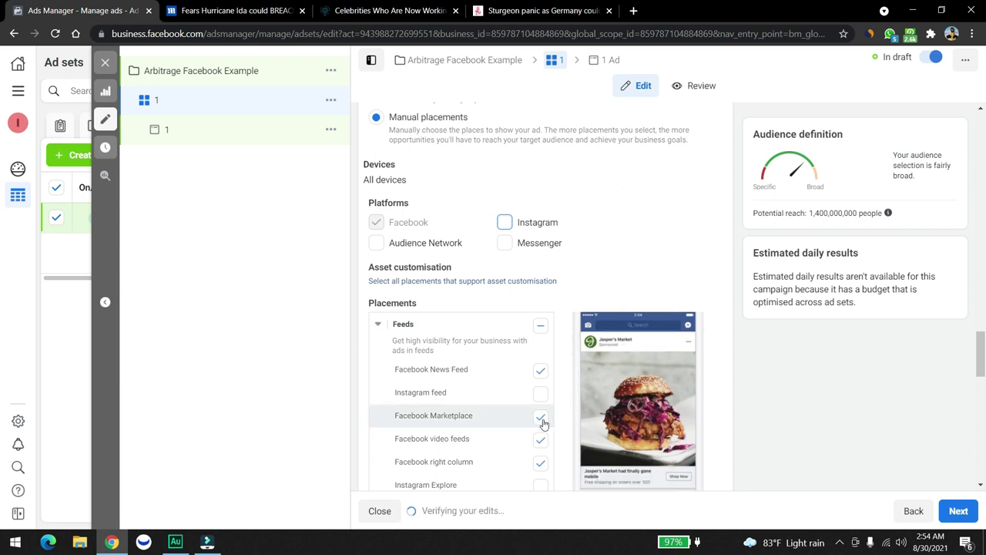
left_click(541, 417)
left_click(541, 441)
left_click(540, 465)
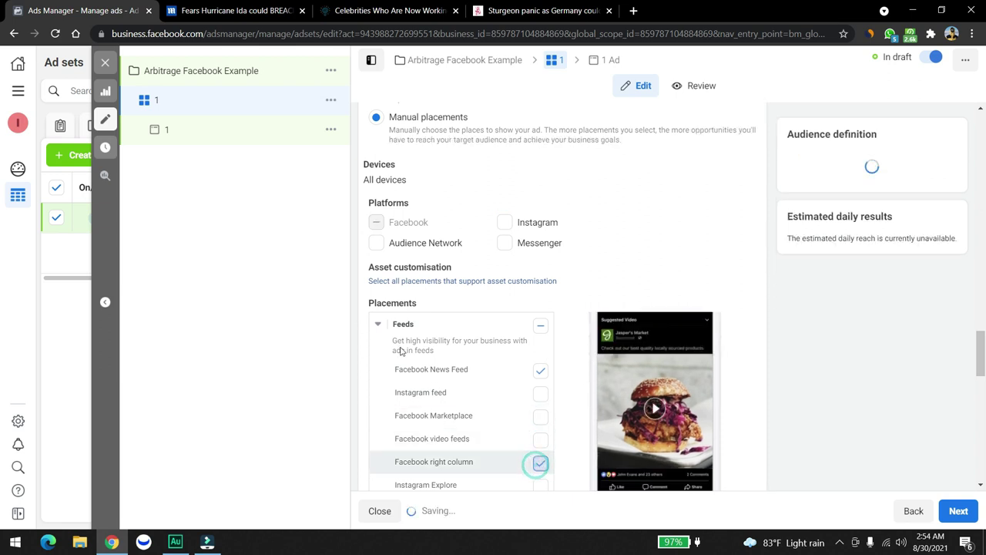
scroll(463, 231, "down", 3)
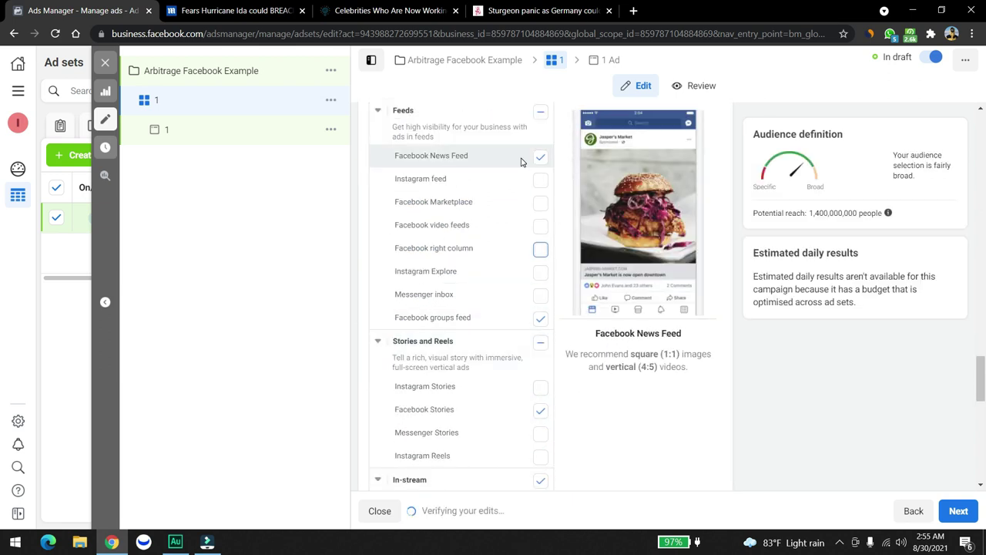
left_click(540, 319)
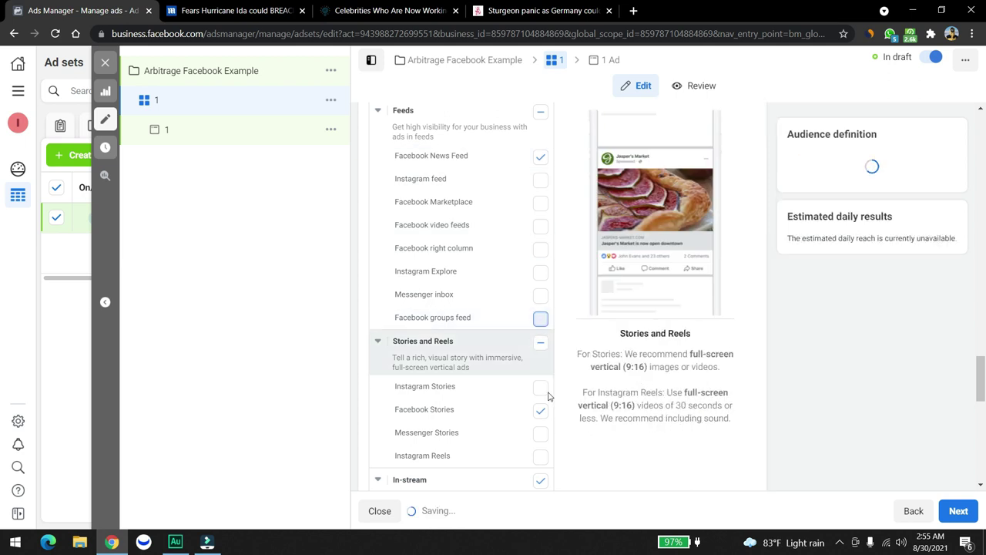
Deselect the Facebook Stories, In-stream, Search and In-article placements
left_click(541, 410)
left_click(540, 482)
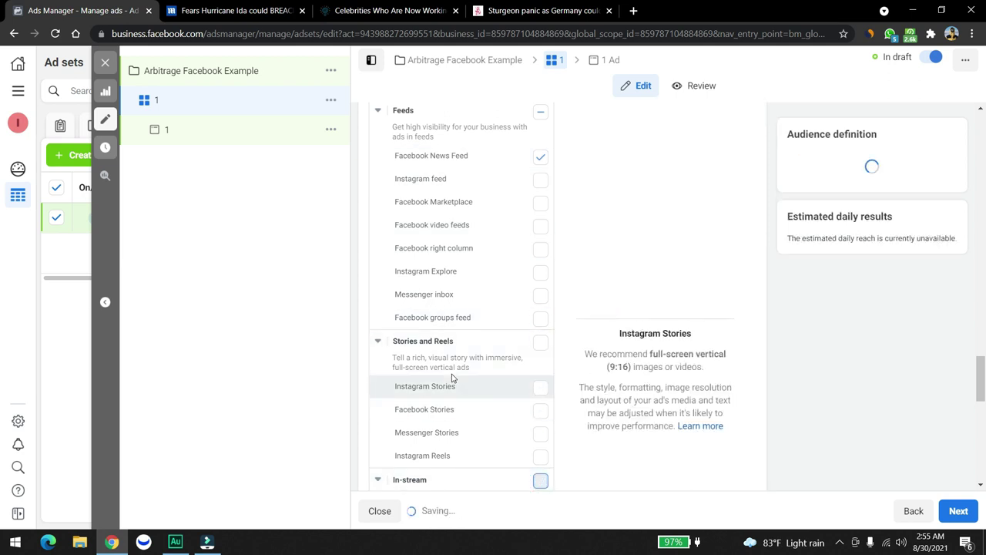
scroll(539, 362, "down", 3)
left_click(540, 355)
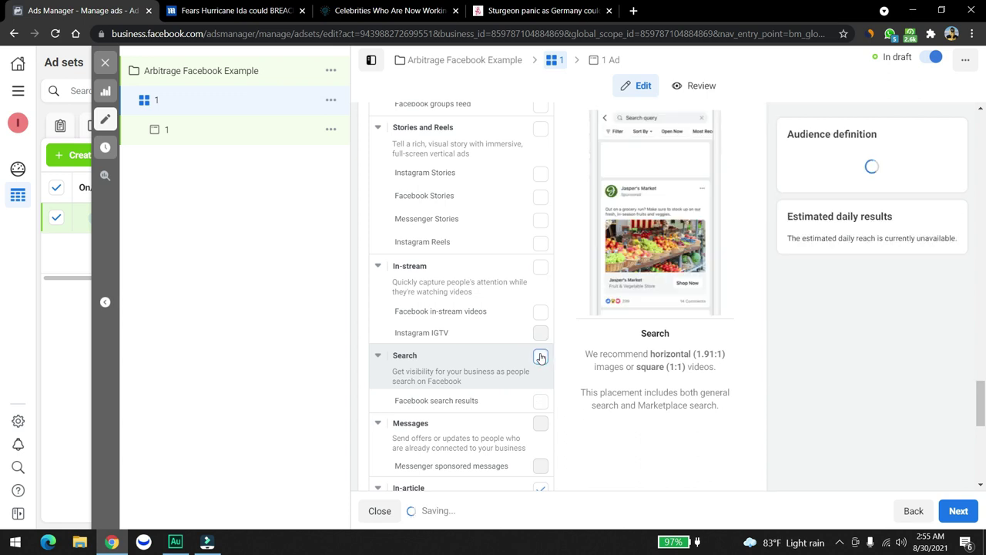
scroll(541, 357, "down", 3)
left_click(541, 275)
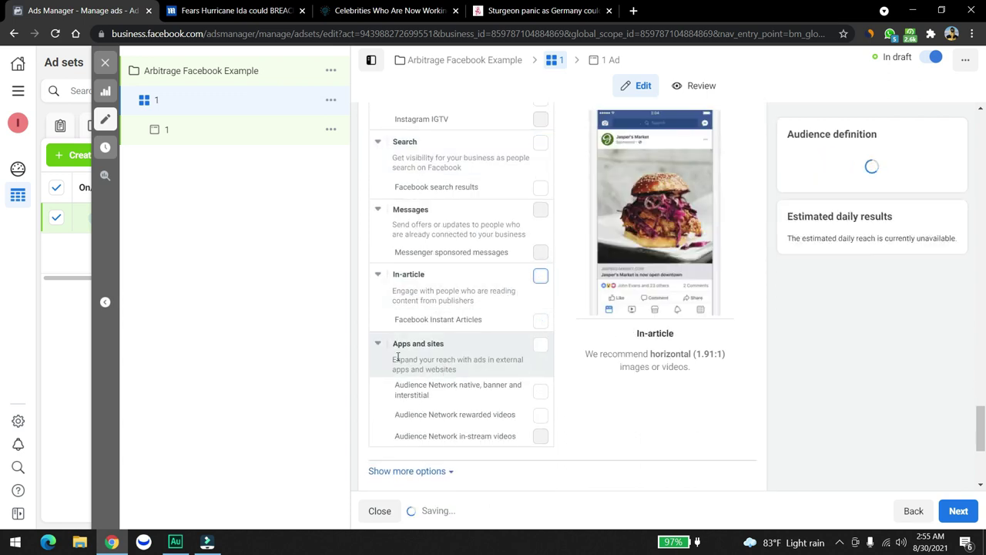
scroll(447, 347, "up", 12)
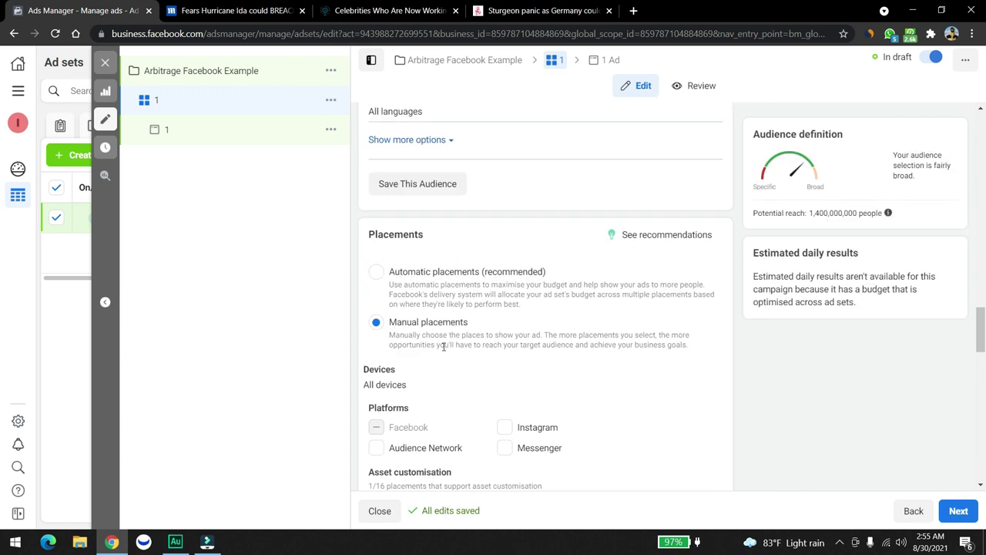
Keep Landing page views as the optimisation for ad delivery and proceed to the ad-level settings
scroll(444, 347, "down", 10)
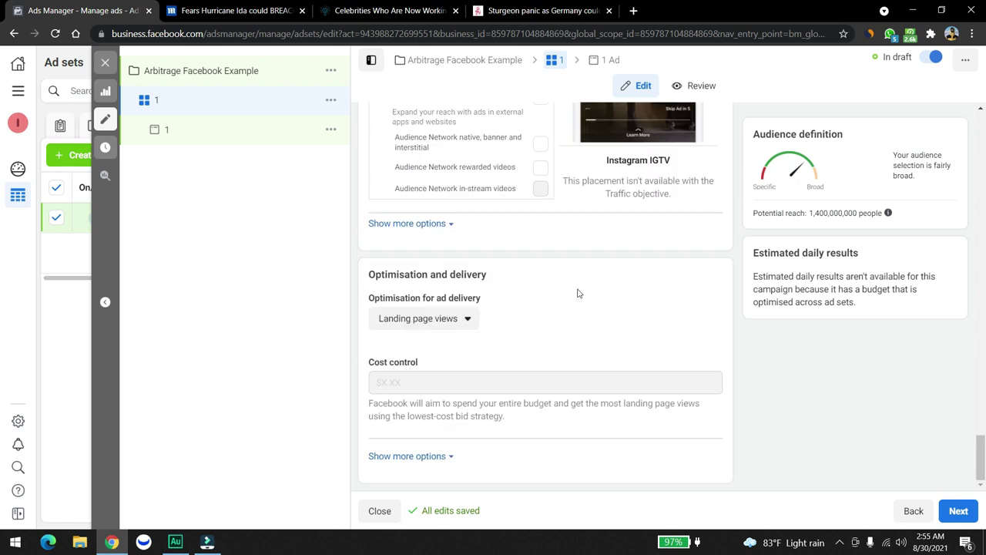
left_click(467, 319)
left_click(419, 371)
left_click(486, 336)
left_click(487, 336)
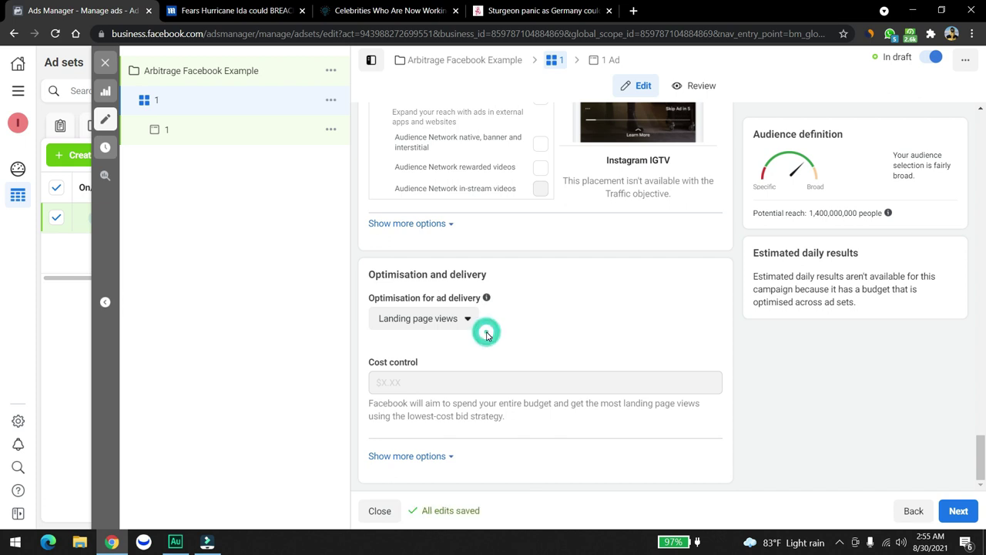
left_click(486, 336)
left_click(424, 318)
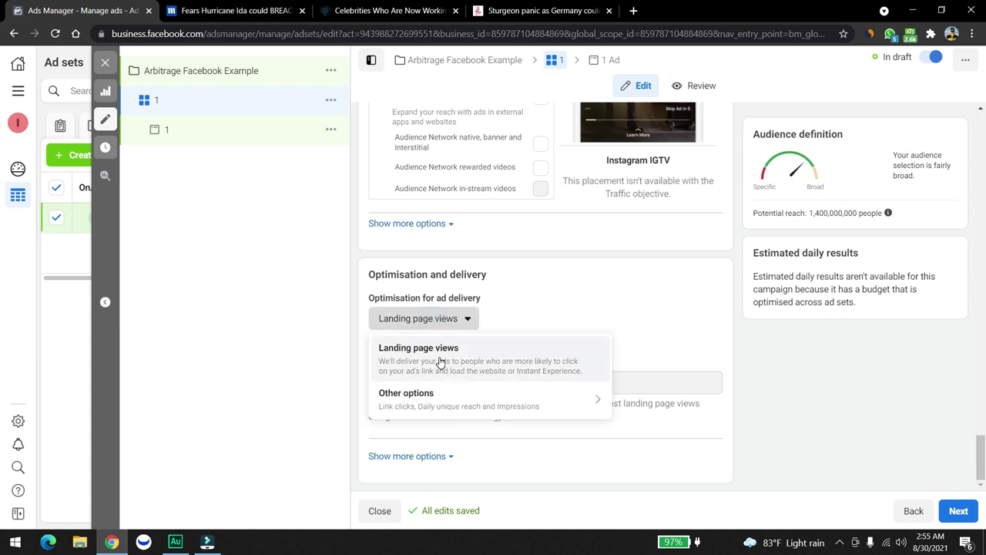
left_click(547, 300)
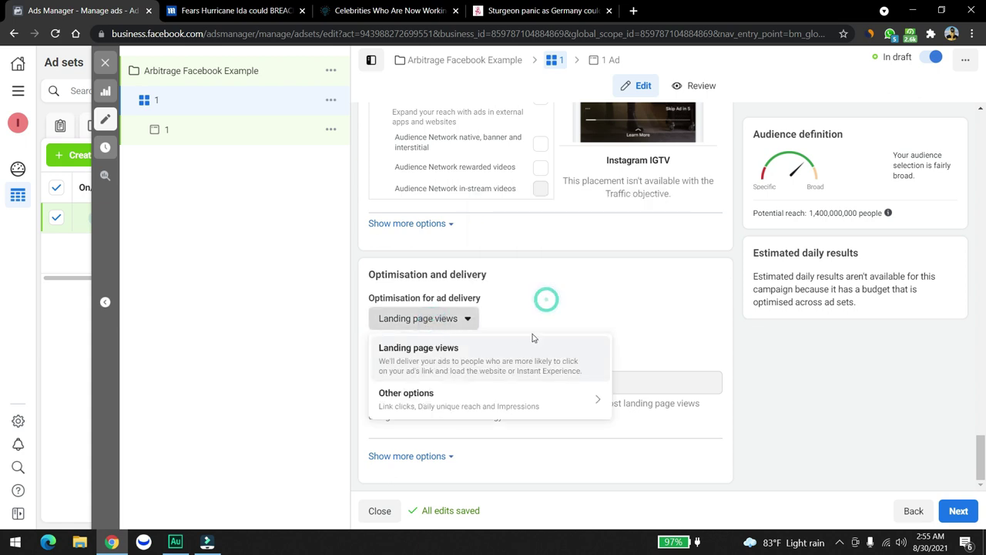
left_click(590, 301)
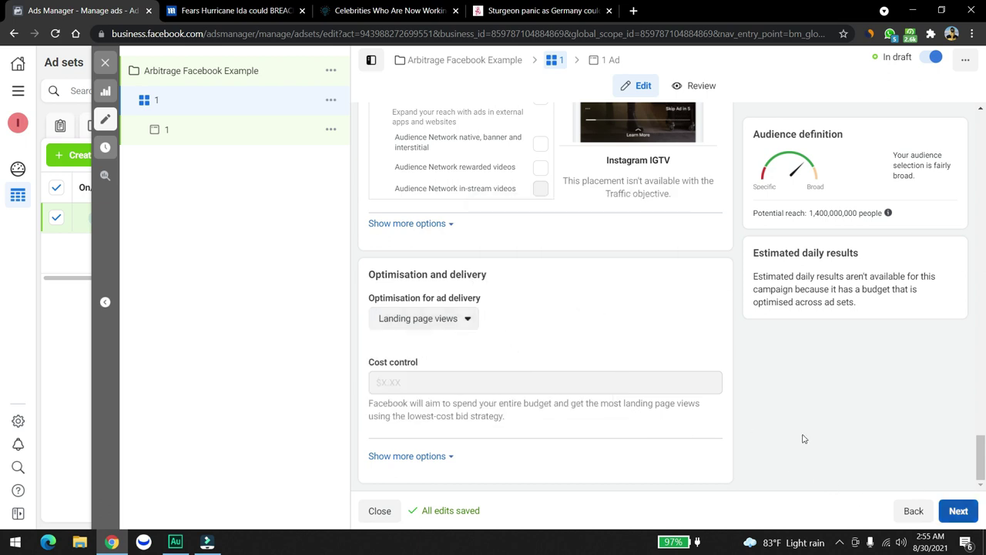
left_click(960, 510)
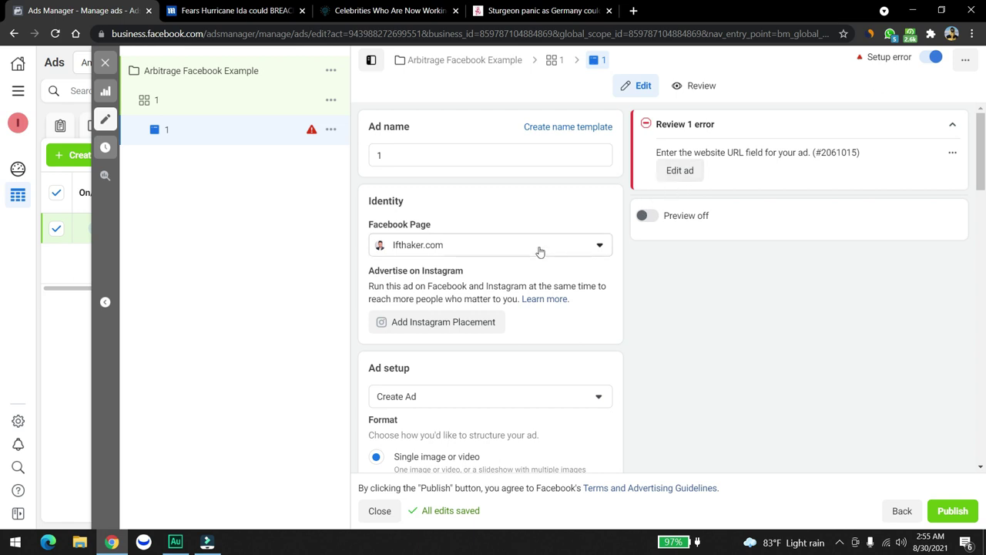
scroll(500, 301, "down", 5)
scroll(458, 289, "down", 1)
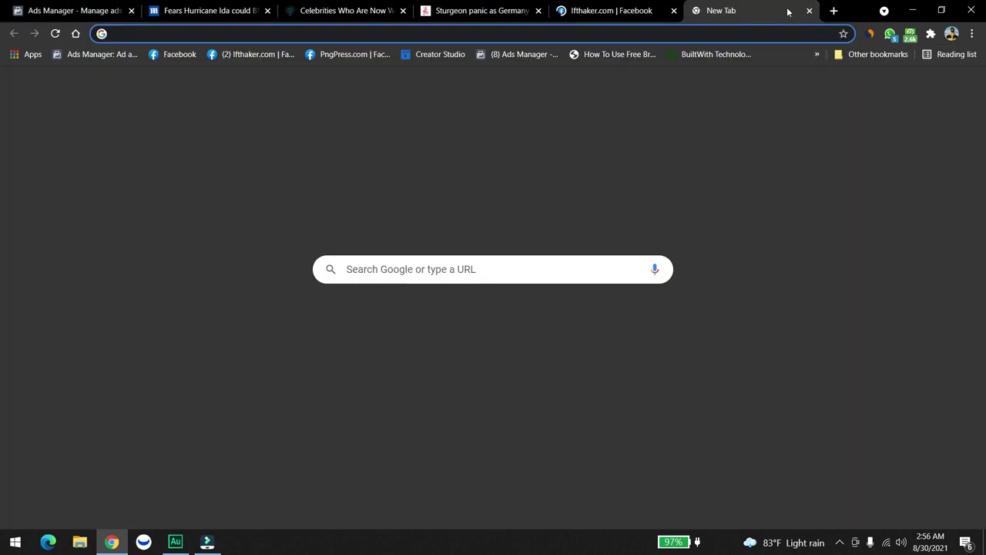
Go to screenrant.com in a new tab and open the article "DC Reveals Which Heroes Are Earth's Best Diplomats (NOT Superman)"
type("screenrant.com")
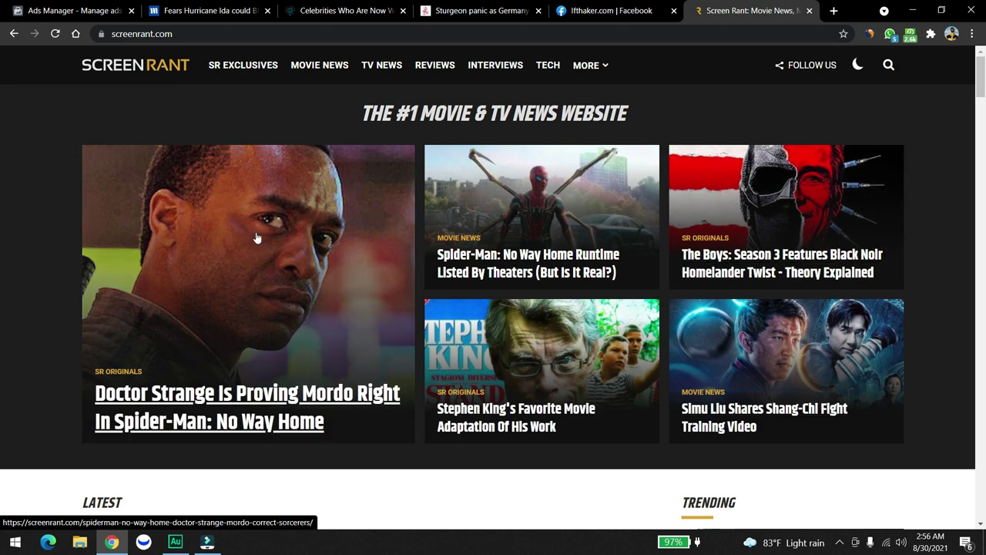
scroll(255, 235, "down", 3)
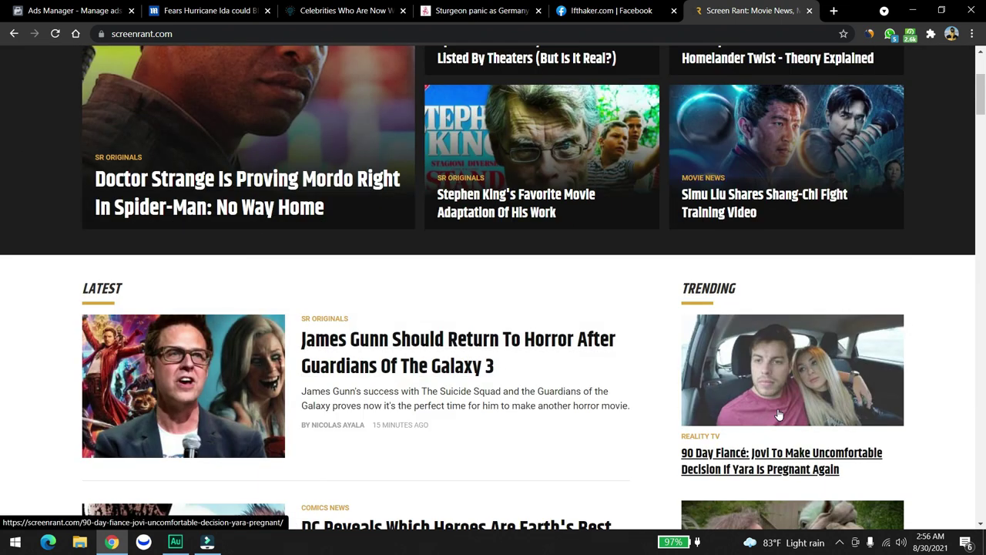
scroll(189, 269, "down", 3)
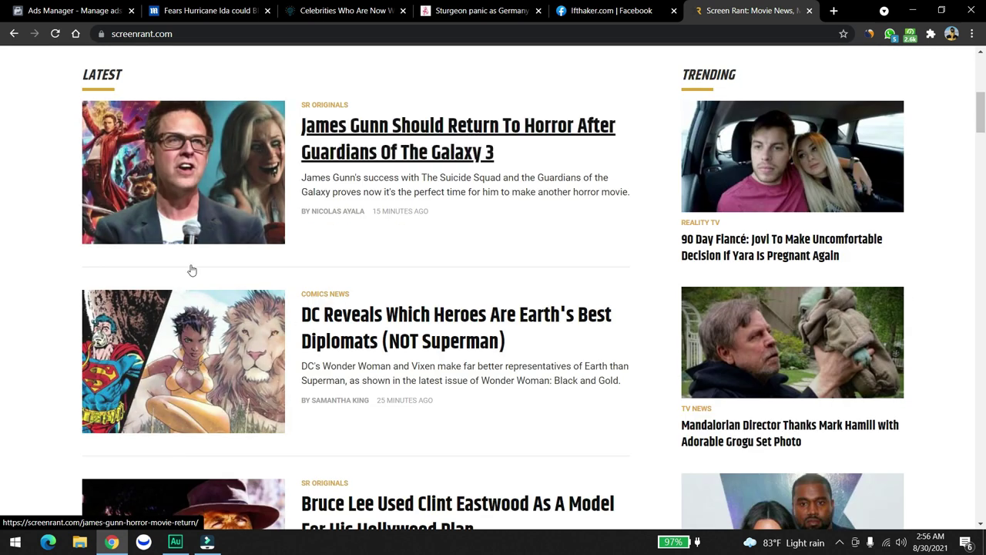
left_click(349, 330)
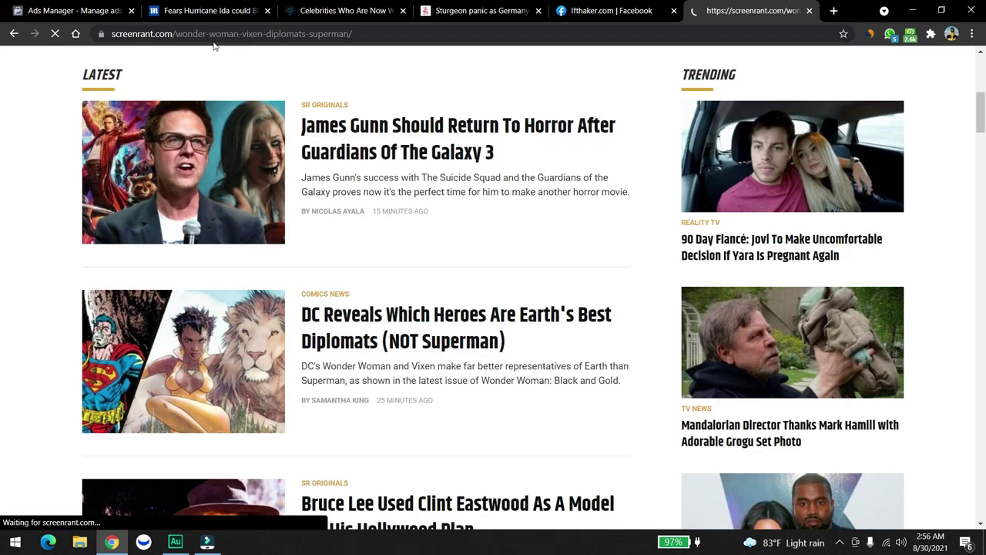
Paste the article's URL into a new post on the Ifthaker.com Facebook page and remove the link text, keeping its preview
scroll(40, 248, "down", 3)
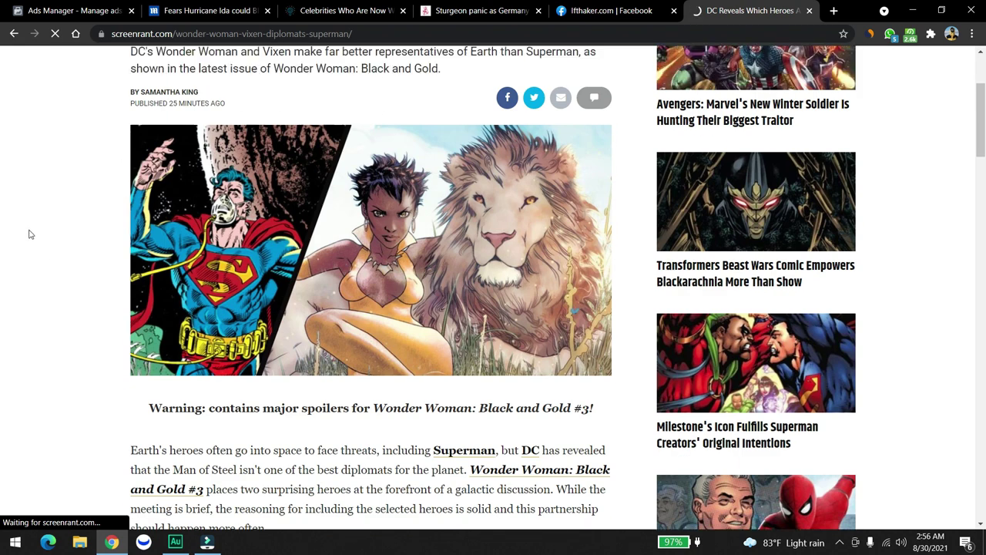
scroll(29, 235, "up", 3)
left_click(370, 33)
key("ctrl+c")
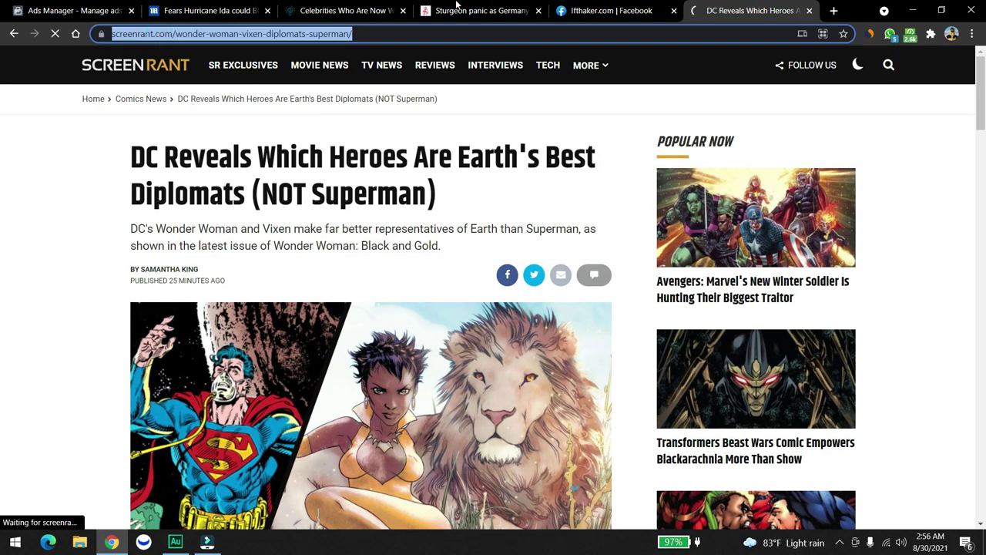
left_click(609, 11)
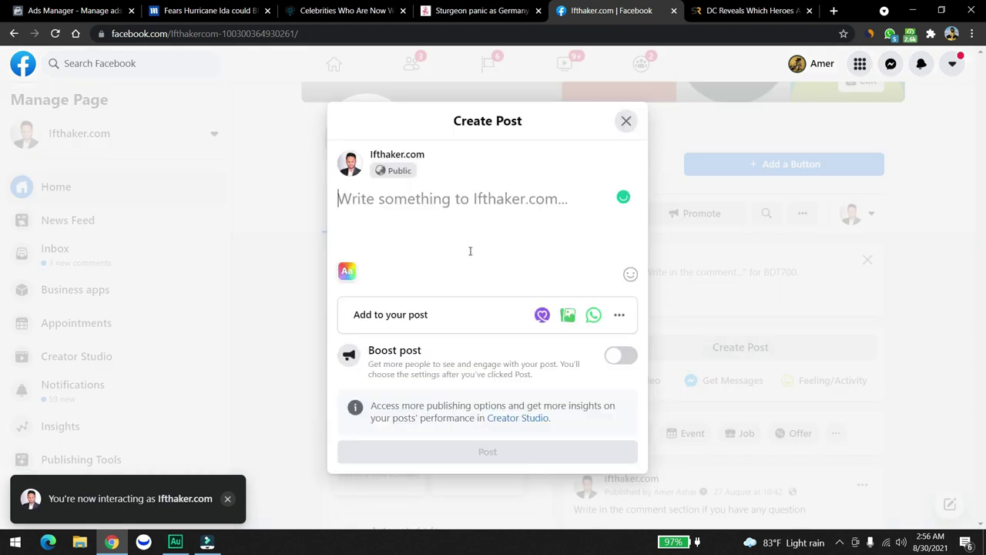
key("ctrl+v")
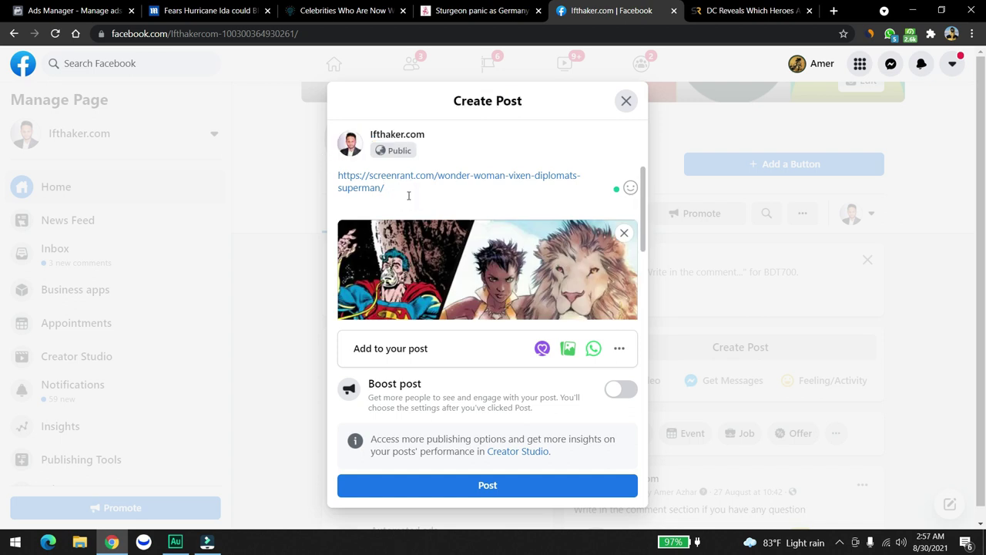
left_click(409, 196)
key("ctrl+a")
key("BackSpace")
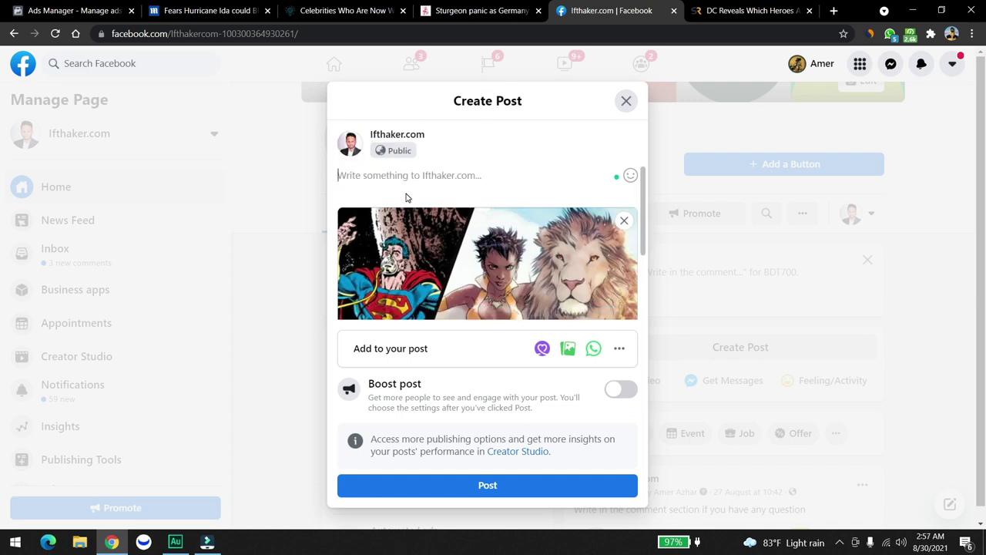
type("T")
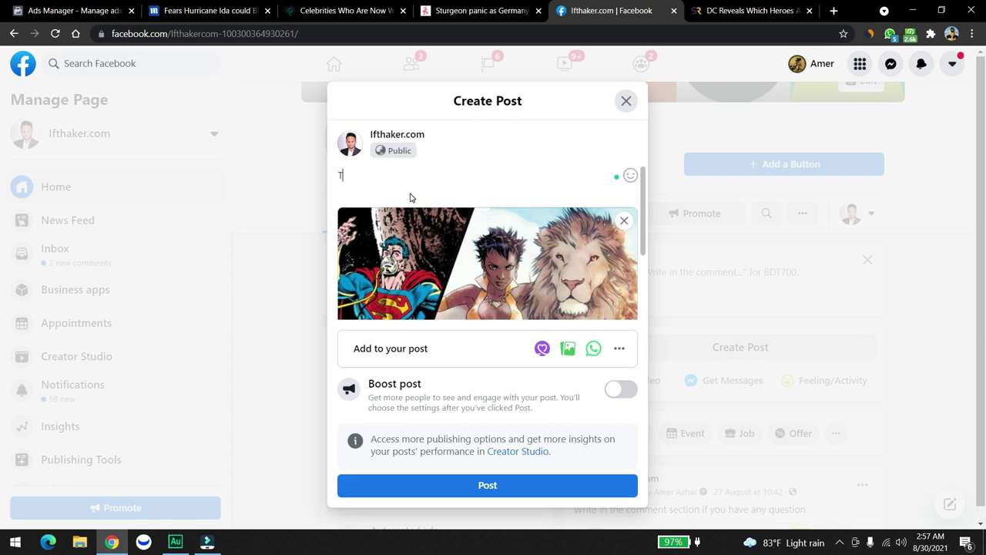
type("ag oyu")
key("BackSpace")
key("BackSpace")
type("your friends")
Caption the link post "Can you relate to this?" and publish it on the Facebook page
key("ctrl+a")
type("Cam you re")
scroll(408, 197, "down", 2)
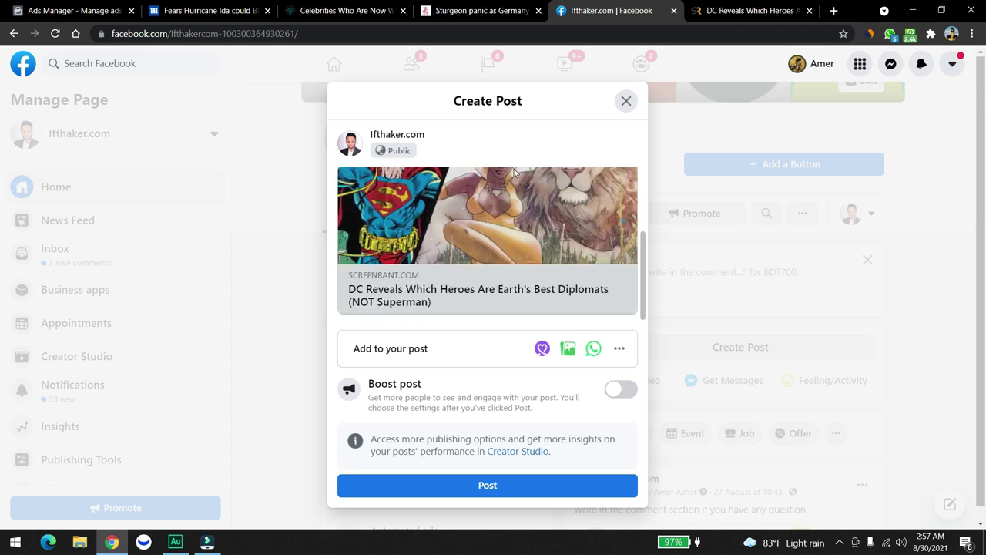
left_click(508, 485)
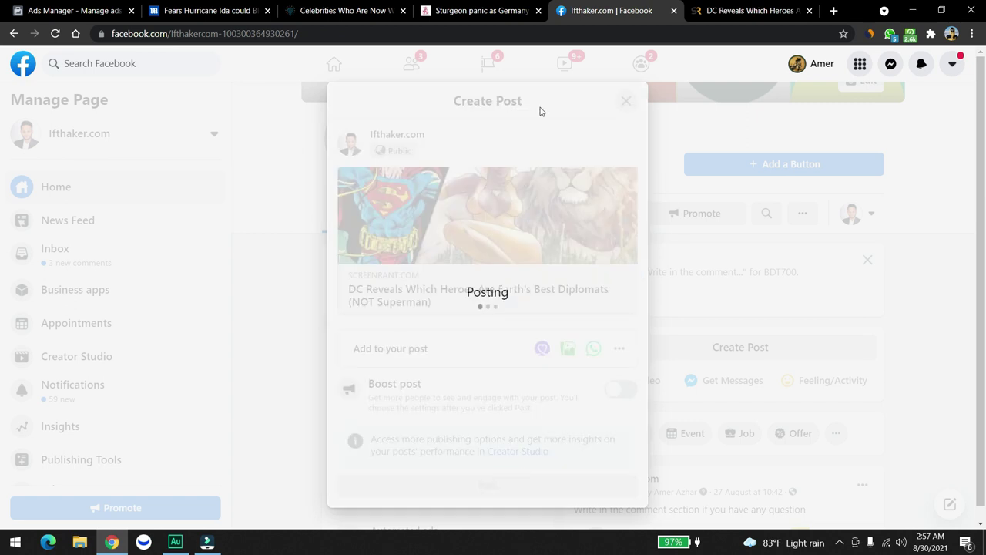
In Ads Manager, set the ad setup to Use existing post and select the "Can you relate to this?" post as the creative
left_click(642, 166)
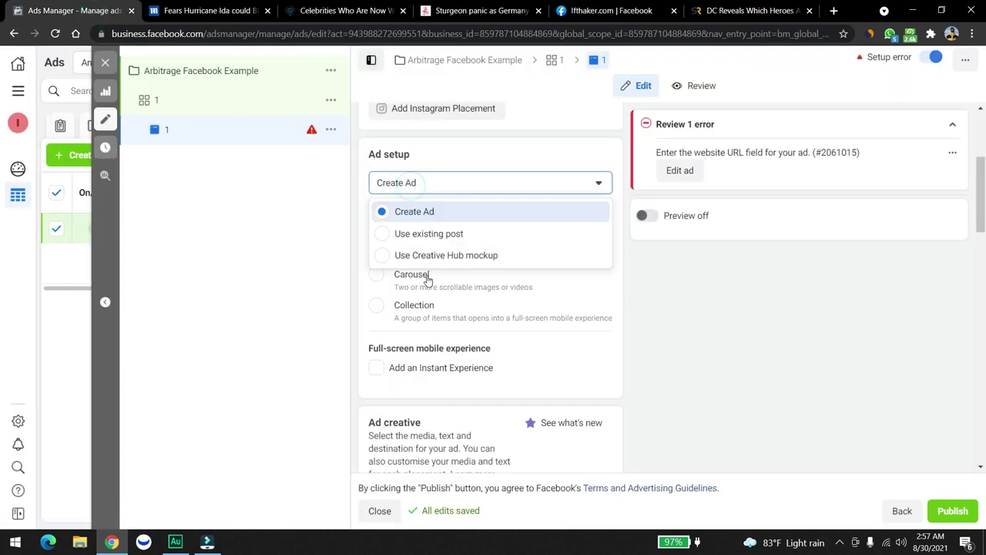
left_click(435, 237)
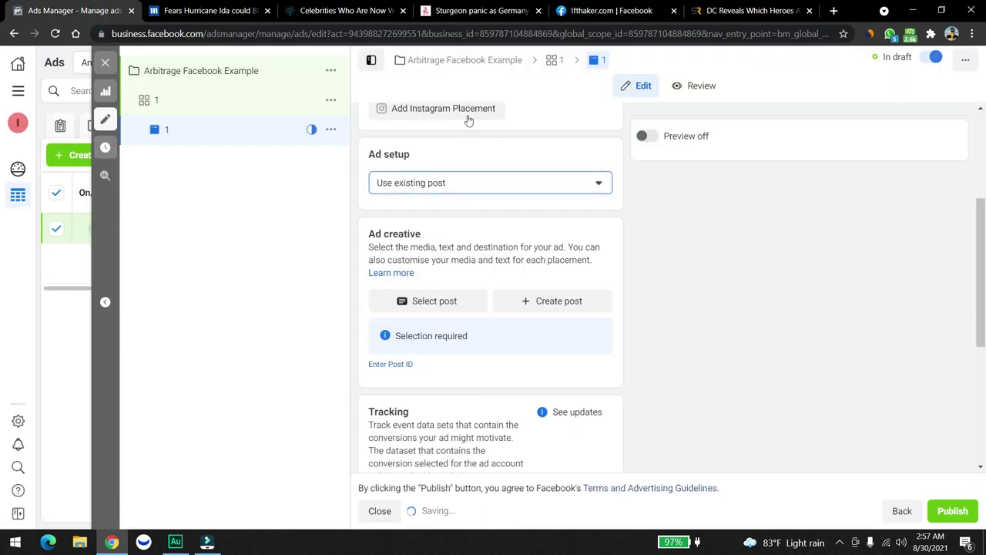
left_click(450, 305)
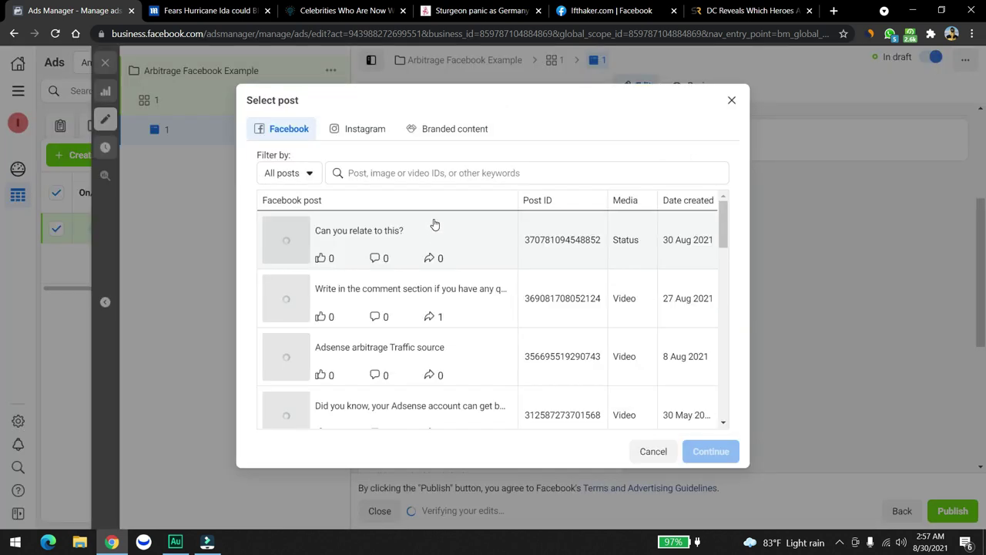
left_click(330, 228)
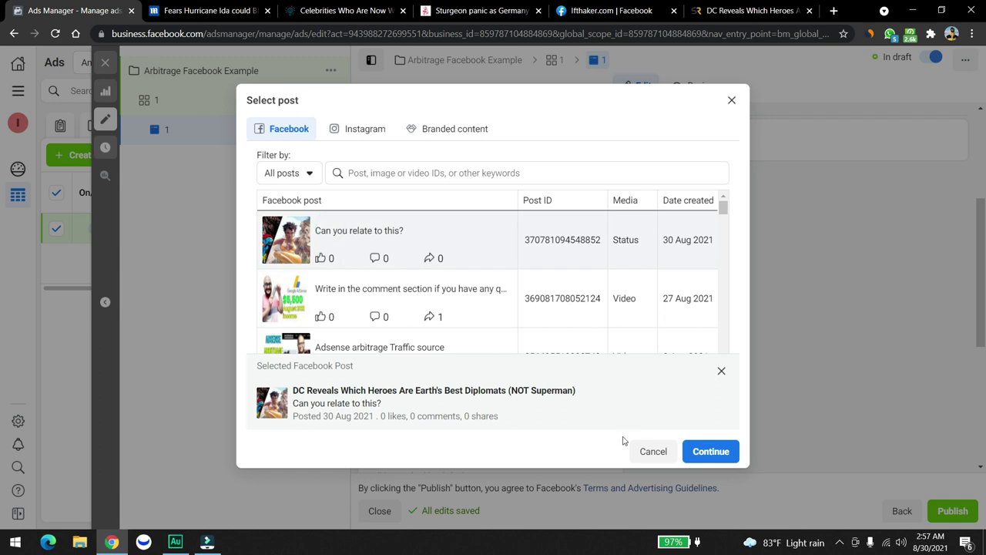
left_click(710, 451)
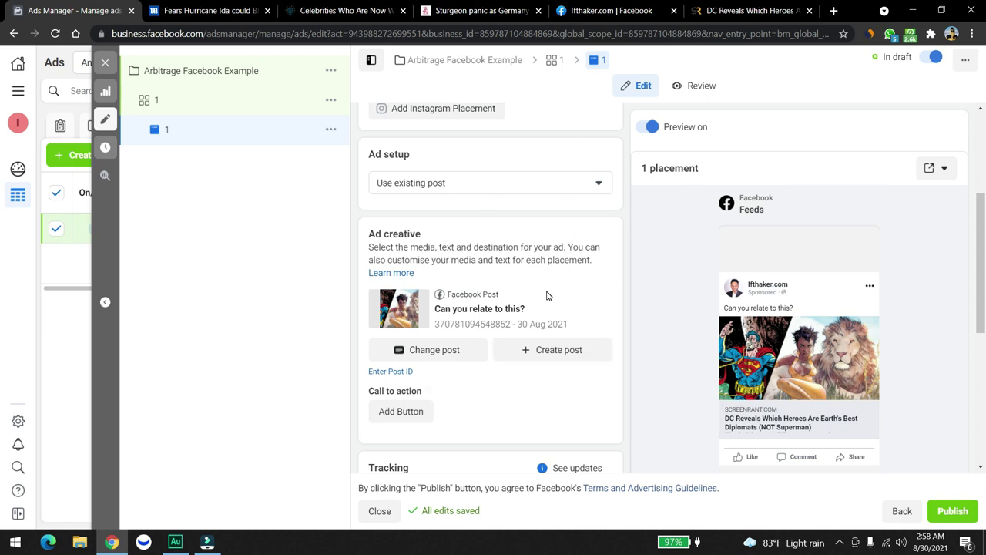
Check the published post on the Facebook page and review the ad's creative, tracking section and feed preview in Ads Manager
left_click(613, 10)
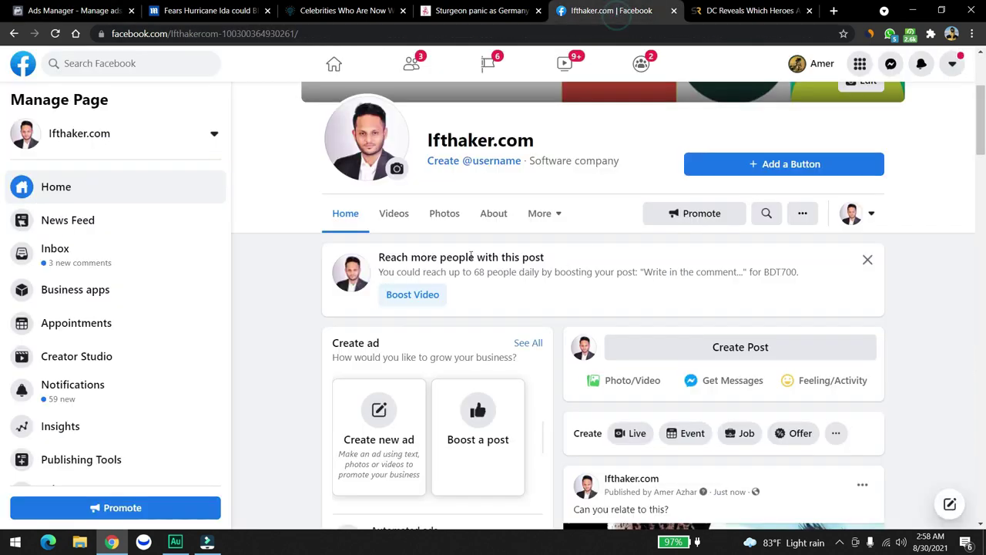
scroll(690, 270, "down", 5)
key("ctrl+1")
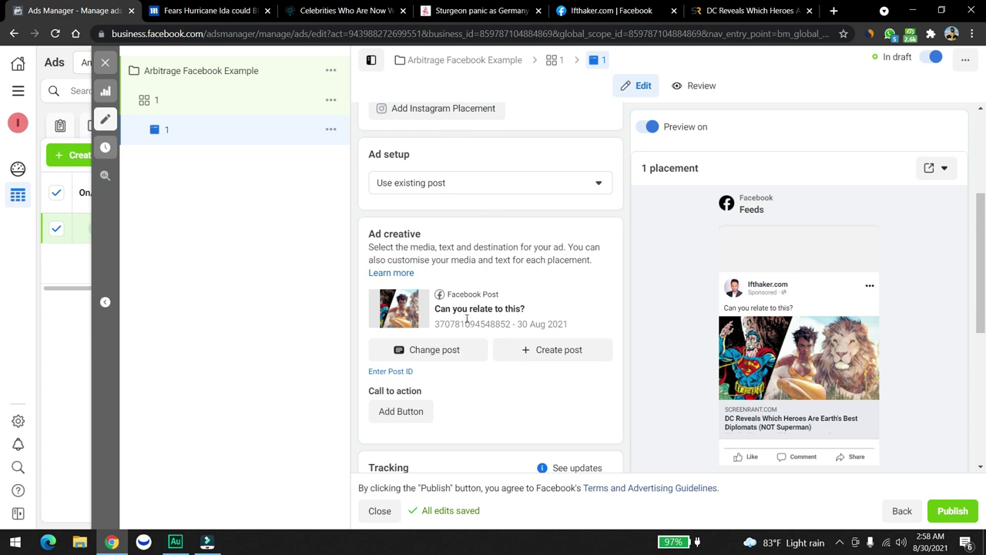
mouse_move(719, 315)
scroll(536, 308, "down", 3)
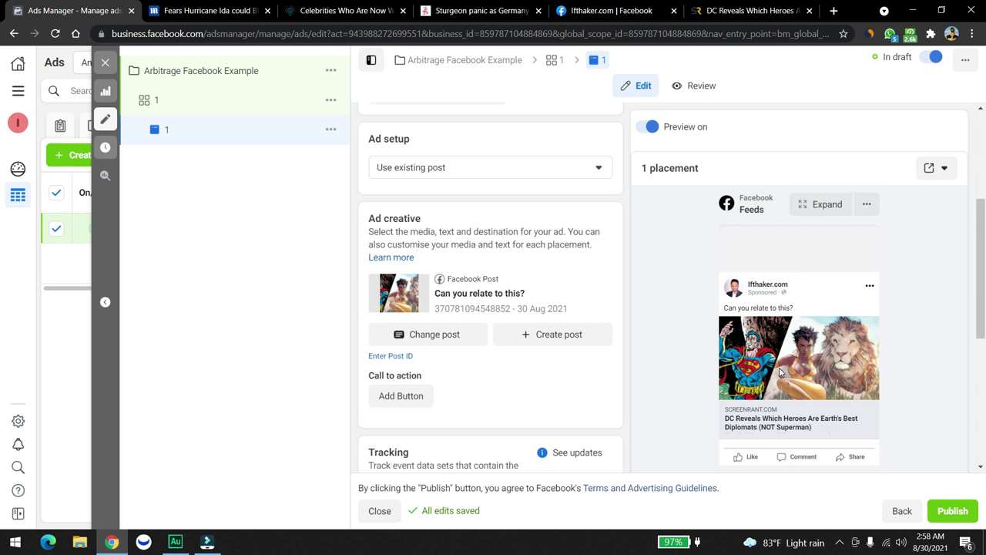
scroll(568, 324, "up", 3)
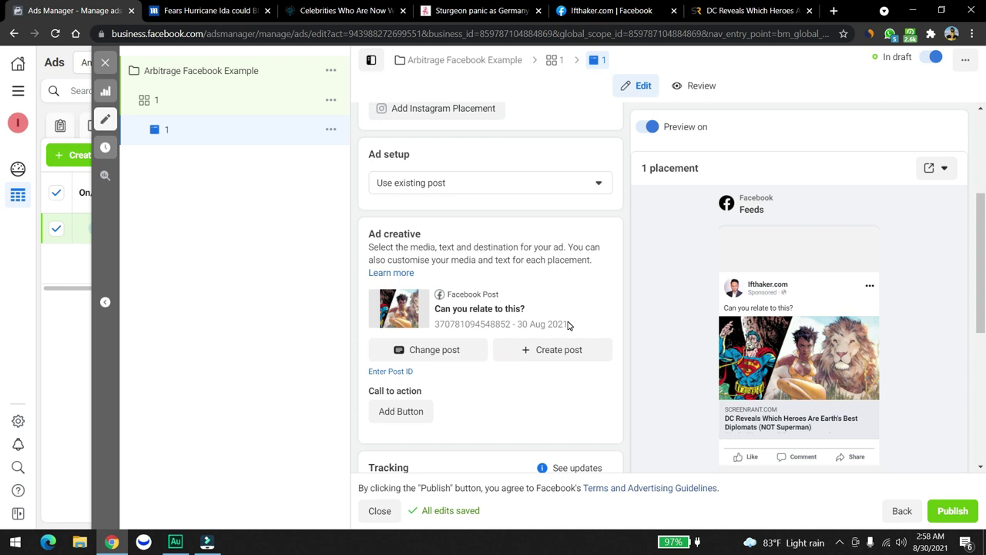
scroll(568, 322, "down", 3)
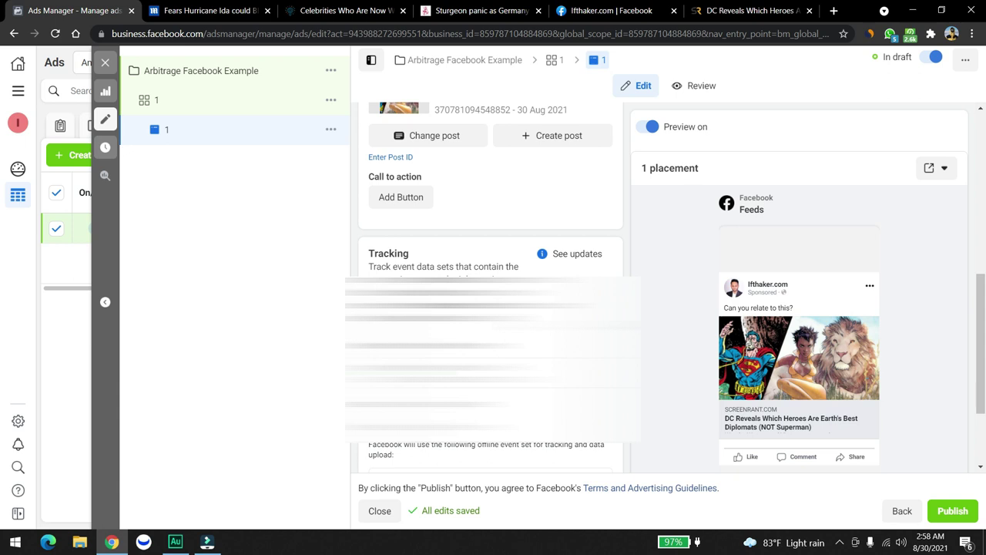
scroll(491, 308, "up", 3)
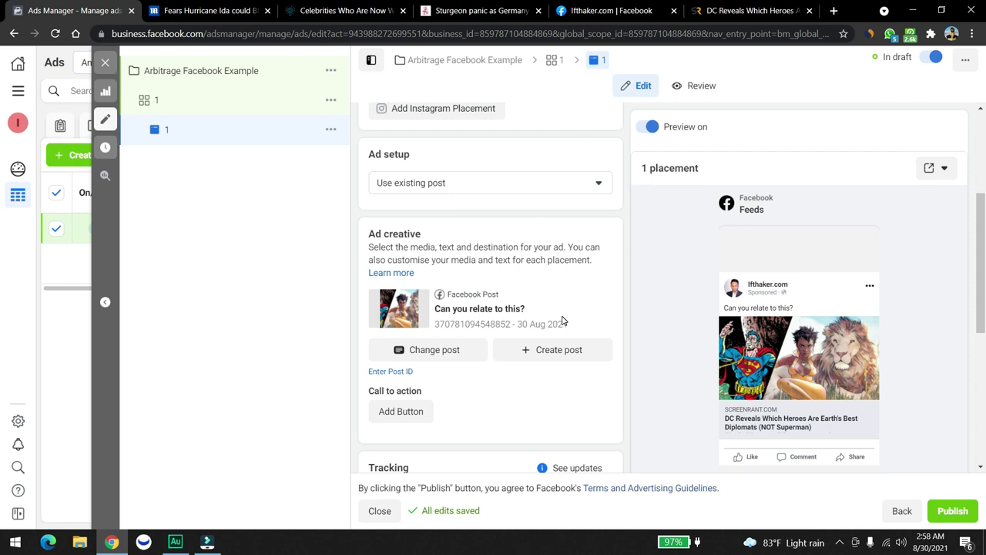
scroll(555, 323, "up", 3)
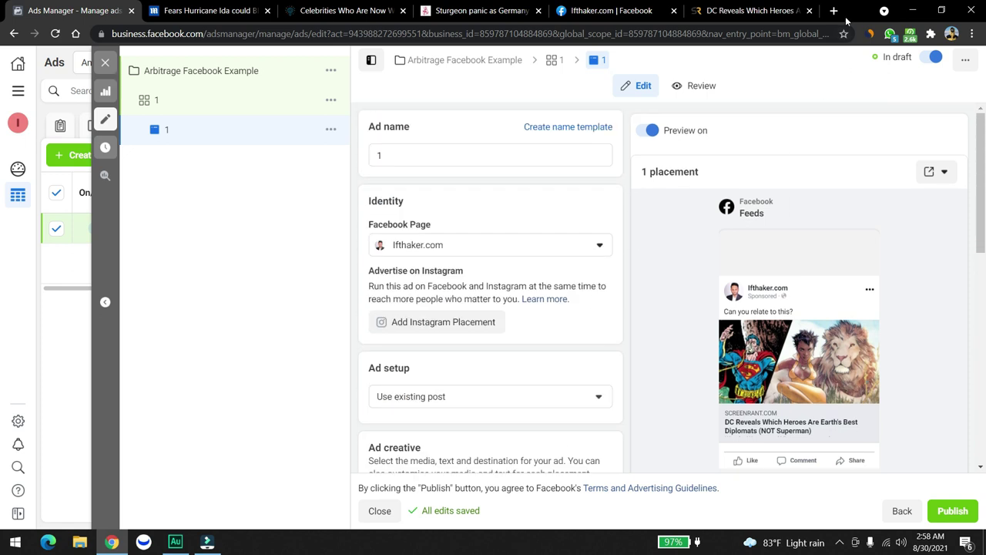